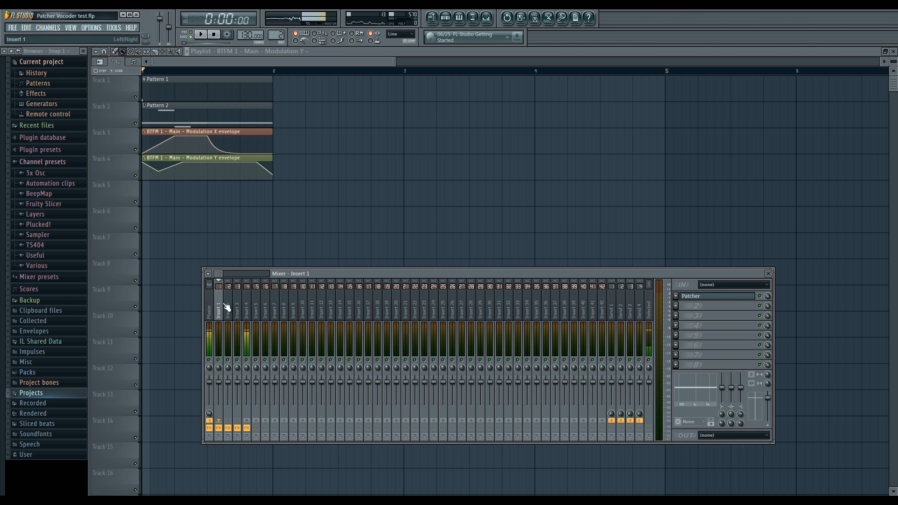
Step: Open the Patcher effect on mixer Insert 1, widen its window and reposition it to show the whole module map
click(691, 297)
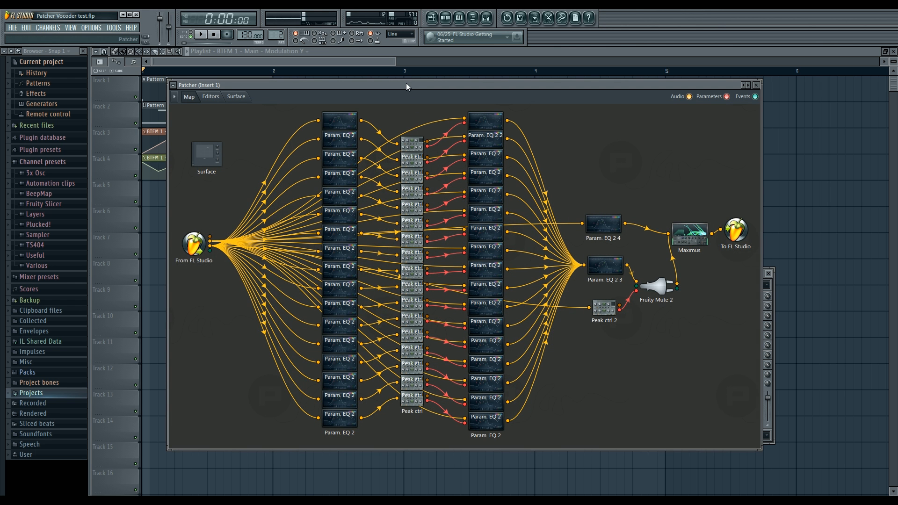
drag(761, 157, 840, 174)
drag(460, 79, 489, 90)
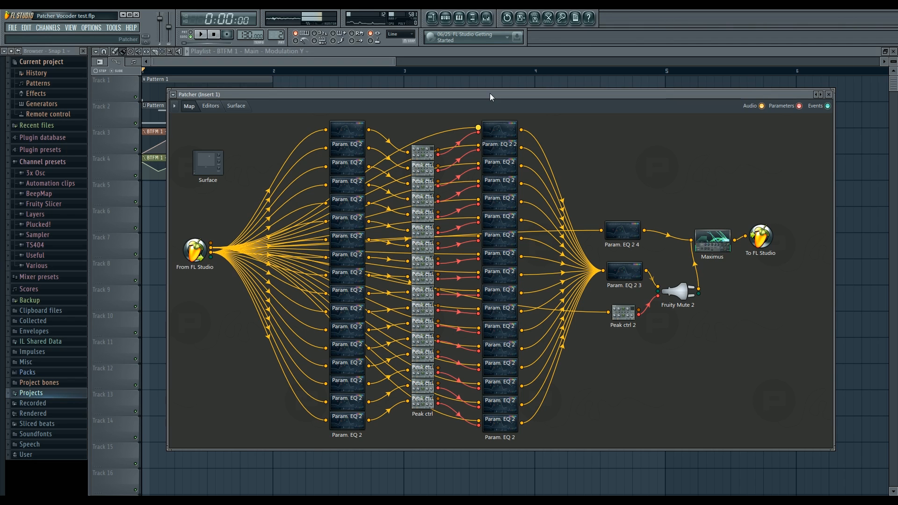
Step: Try Vocodex in the fourth effect slot of mixer Insert 4, mute its slot, and remove it again
click(486, 18)
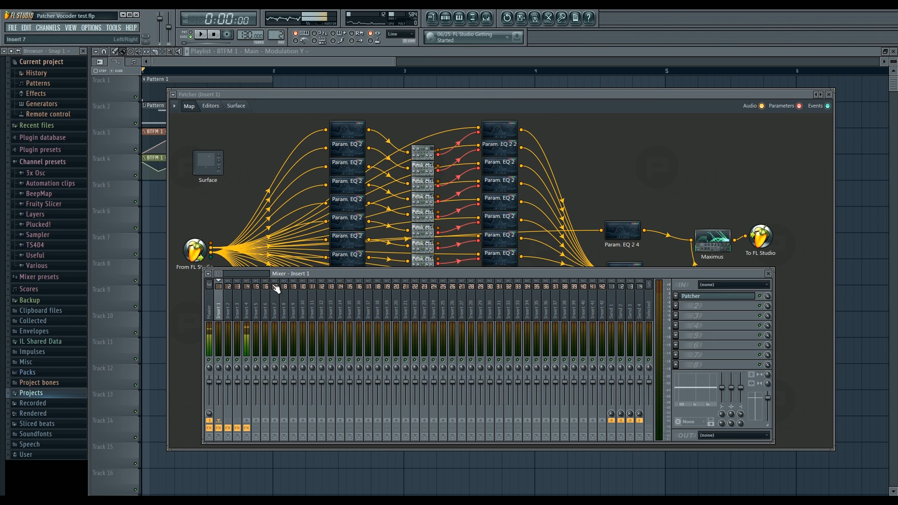
click(246, 306)
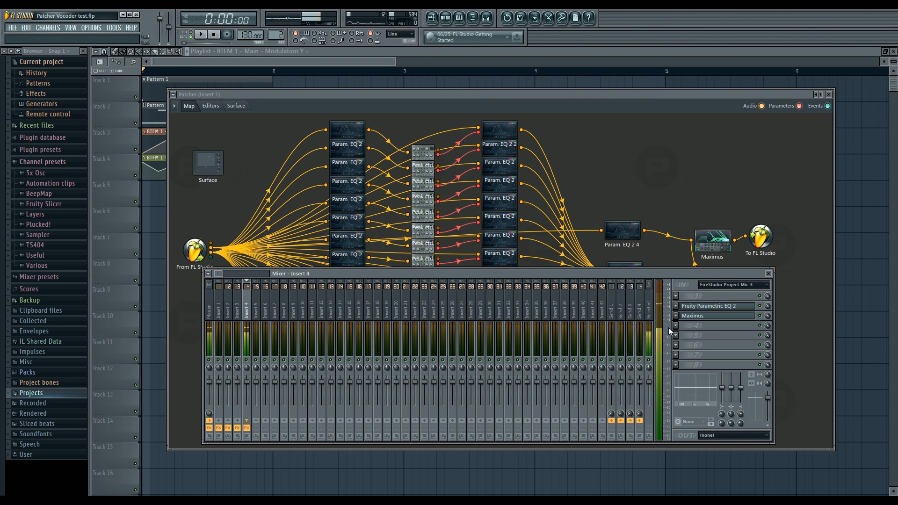
click(862, 202)
drag(373, 182, 429, 135)
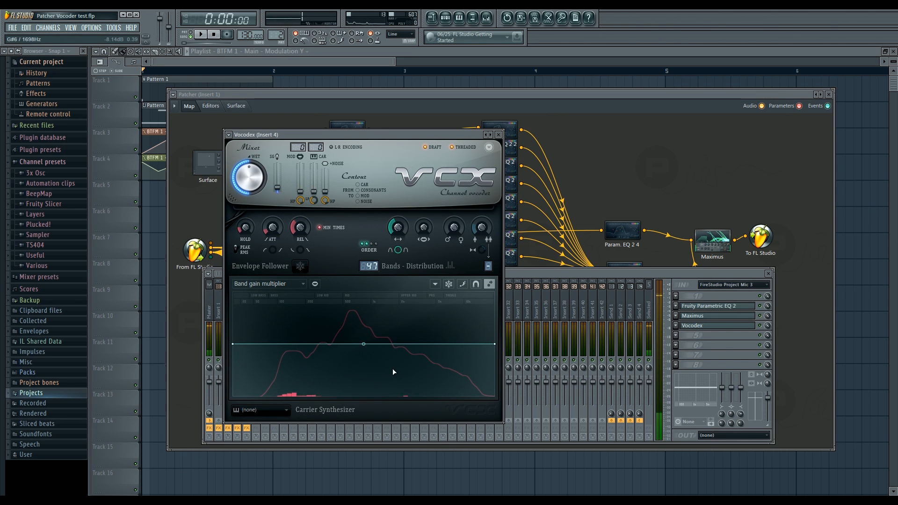
click(762, 338)
drag(471, 134, 525, 113)
click(684, 327)
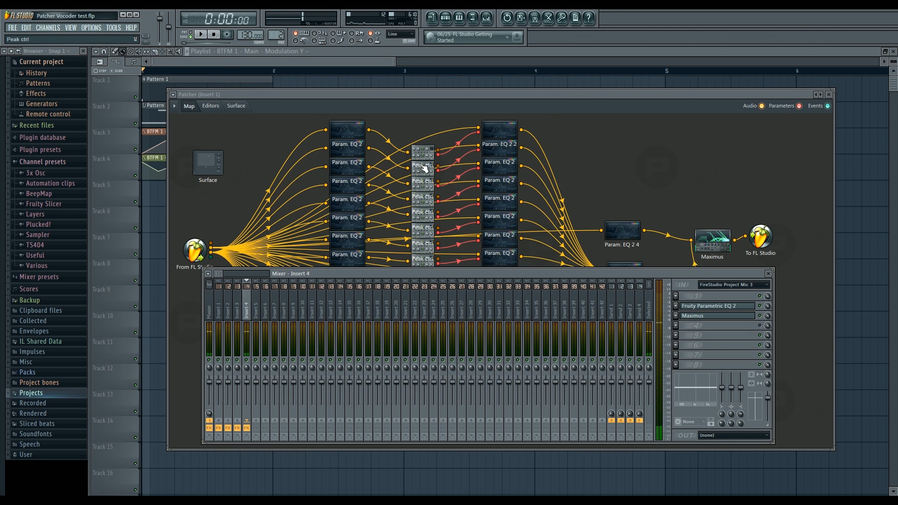
Step: Examine the filter curves of the first-column Param. EQ 2 modules and of Param. EQ 2 3 in the Insert 1 Patcher
drag(429, 94, 431, 96)
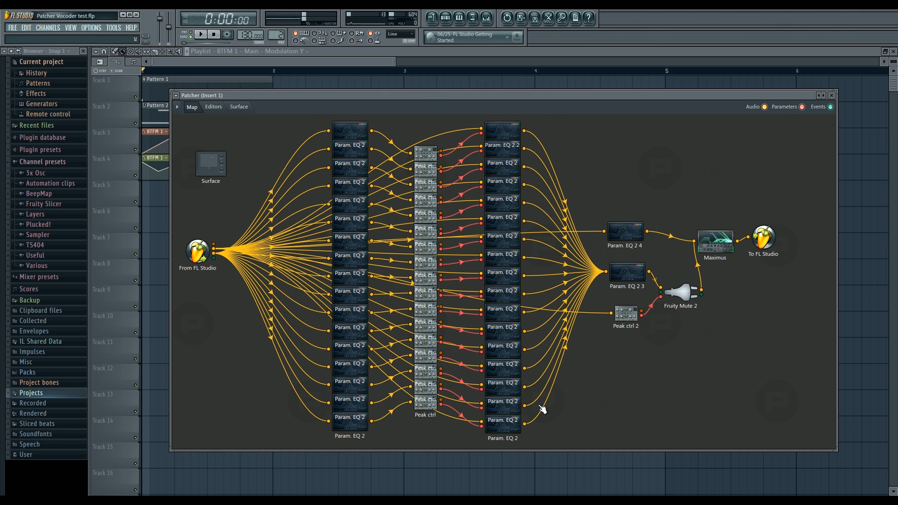
drag(512, 96, 511, 93)
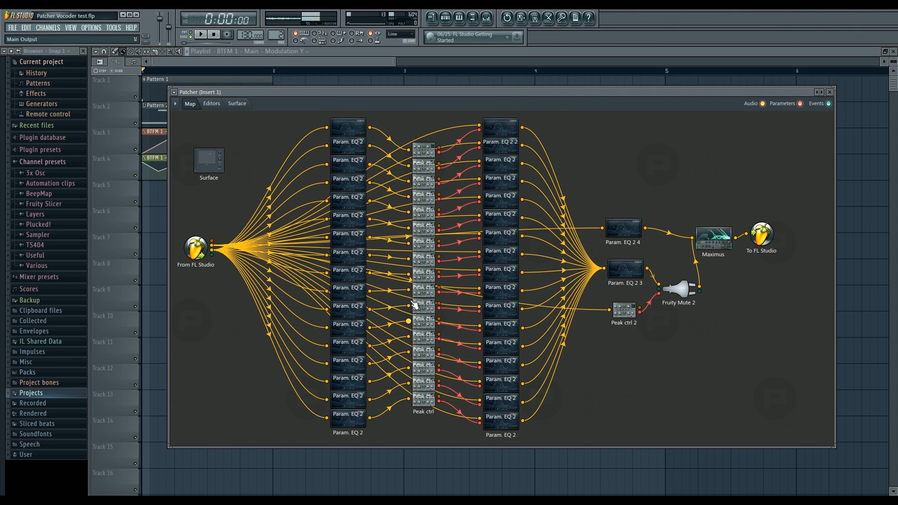
double_click(345, 131)
scroll(547, 305, down, 5)
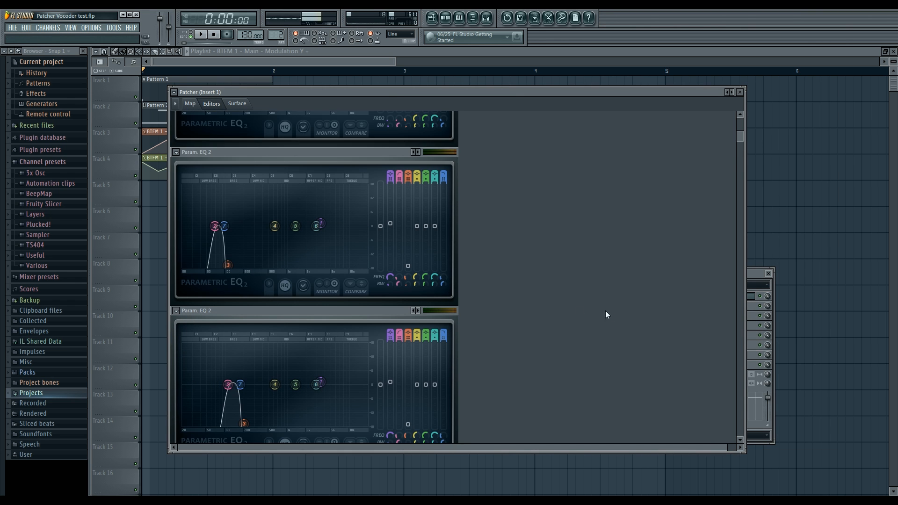
scroll(548, 305, down, 8)
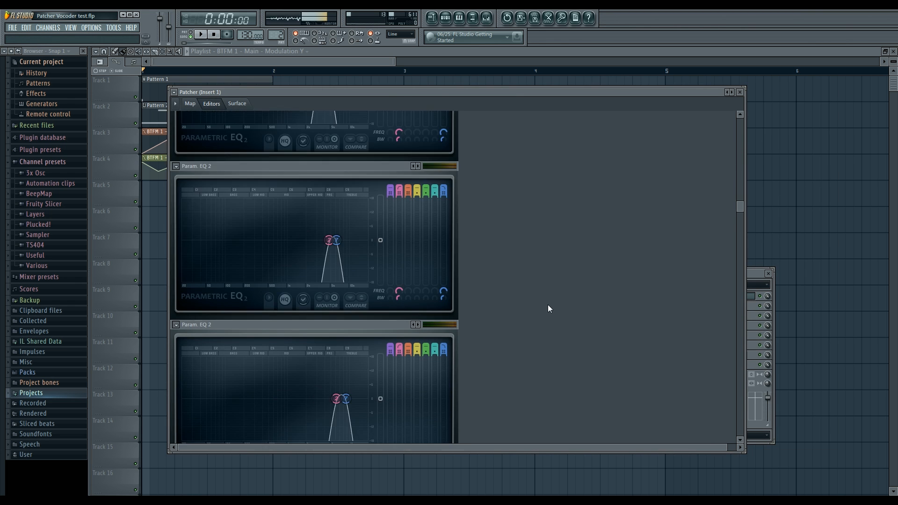
drag(738, 299, 736, 414)
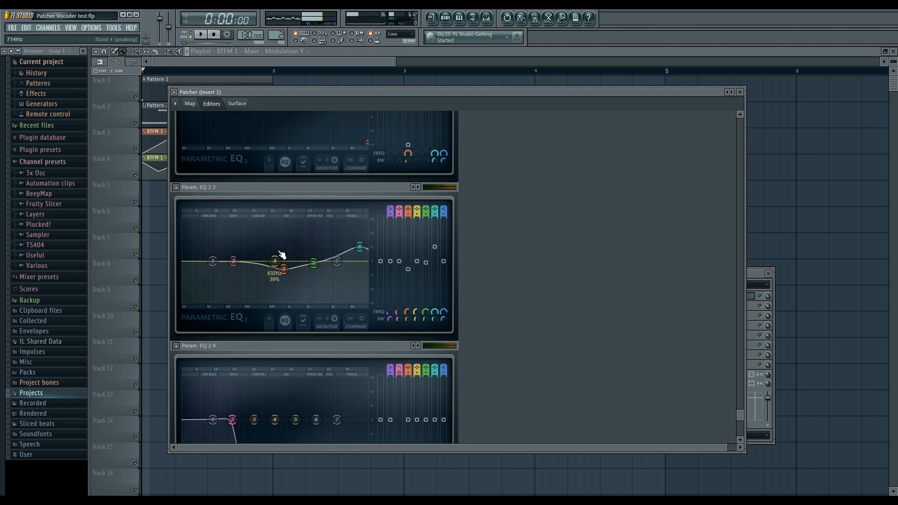
key(space)
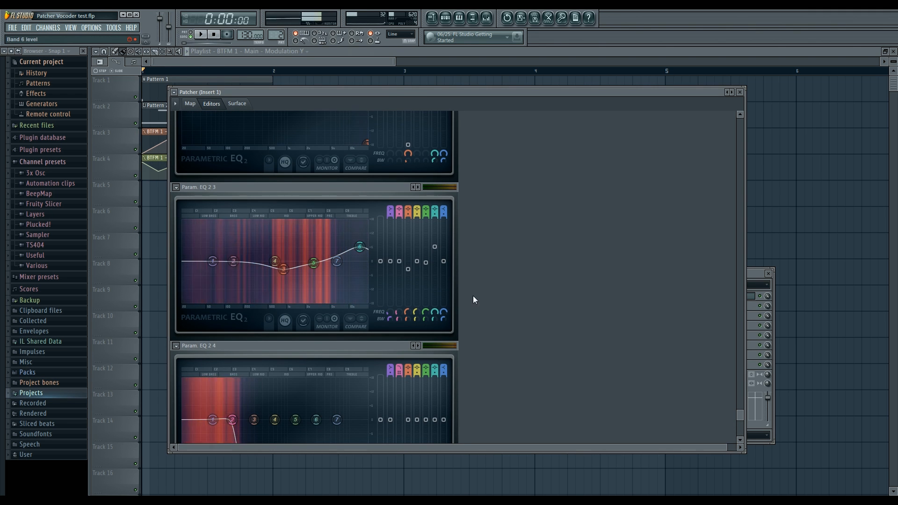
key(space)
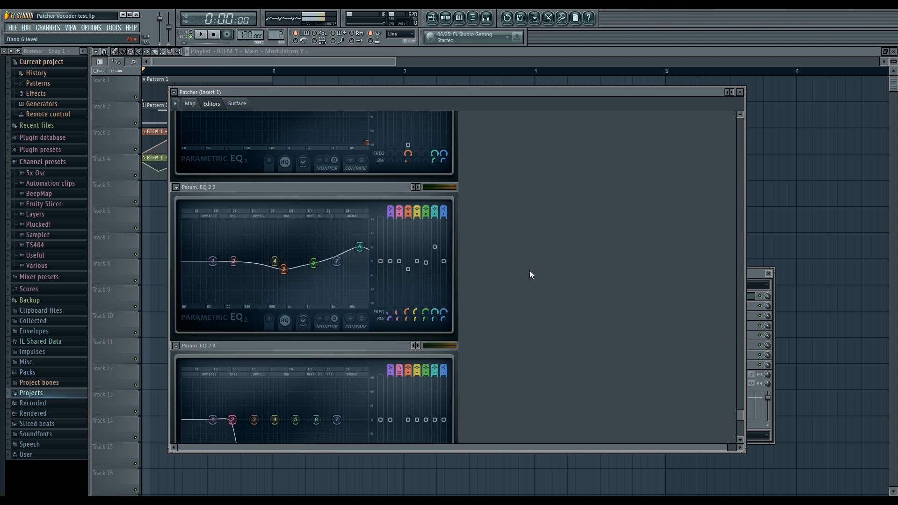
Step: Examine the Peak ctrl modules' settings in the Insert 1 Patcher, and return to the module map
scroll(530, 270, up, 3)
drag(737, 386, 729, 262)
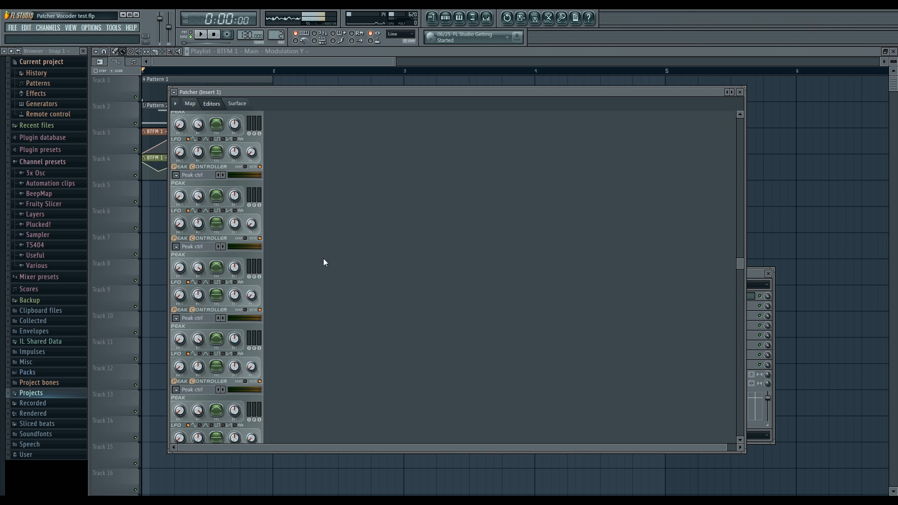
click(188, 104)
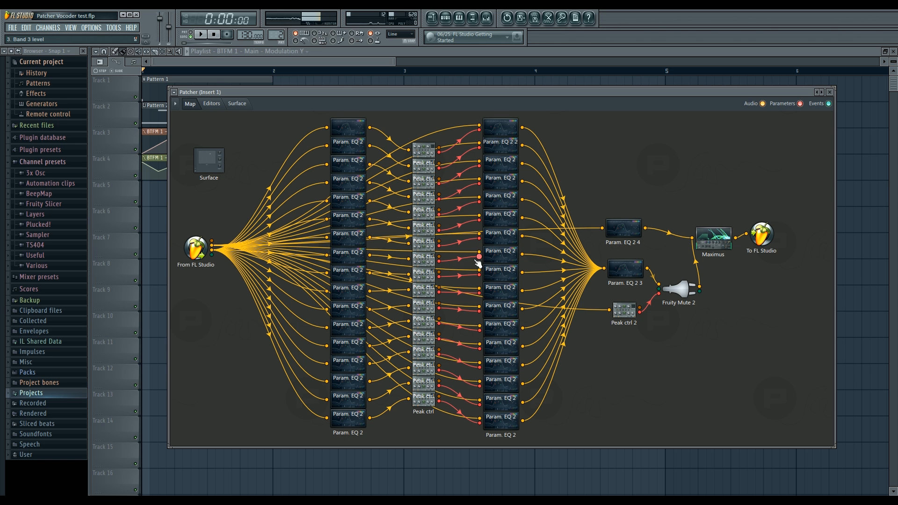
Step: Examine the second-column Param. EQ 2 editors and how their band 3 levels react to the incoming voice signal
double_click(502, 257)
scroll(549, 306, down, 3)
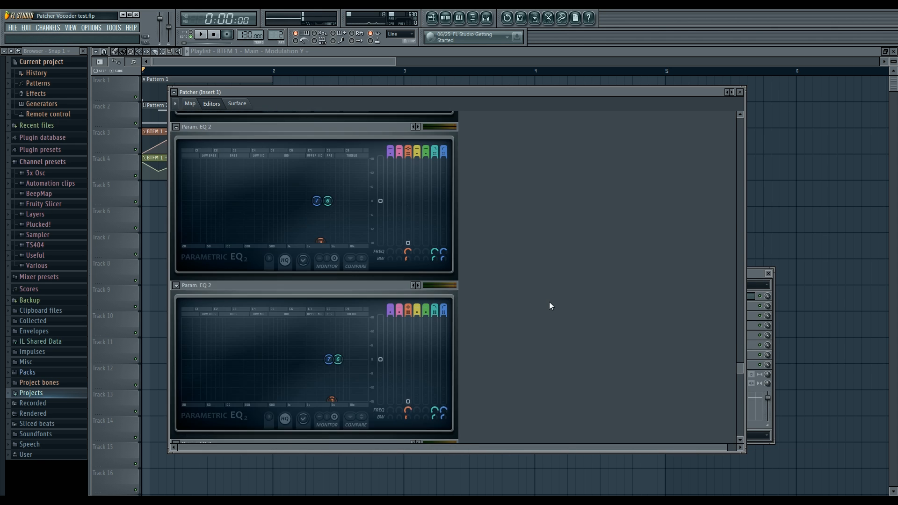
key(space)
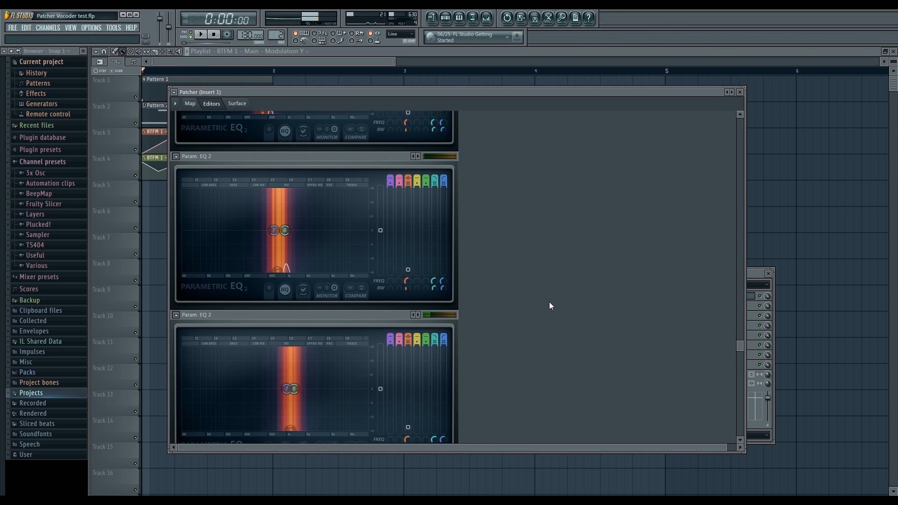
key(space)
scroll(549, 303, up, 1)
scroll(549, 302, down, 2)
scroll(550, 306, down, 2)
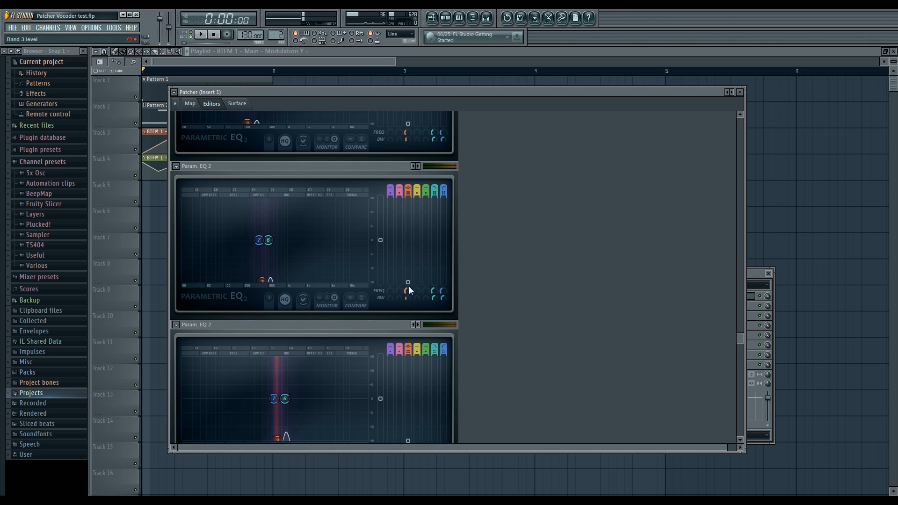
drag(413, 265, 408, 204)
key(space)
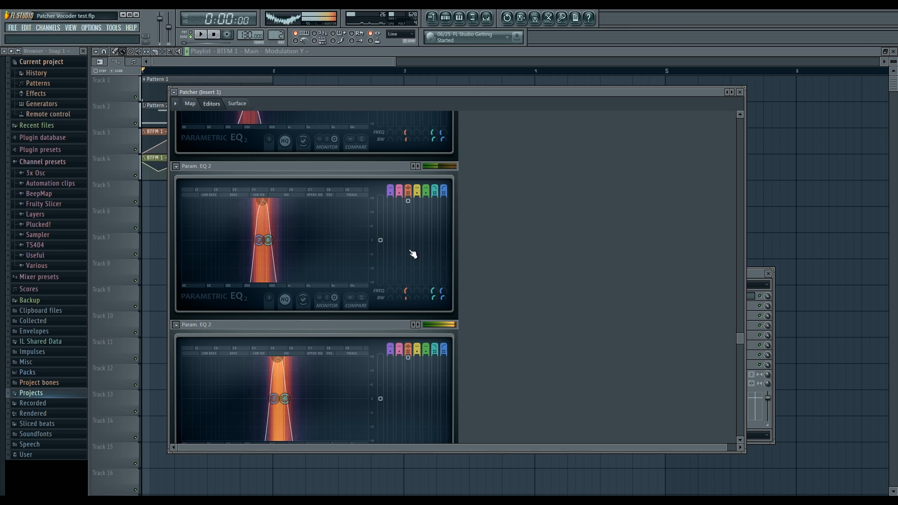
key(space)
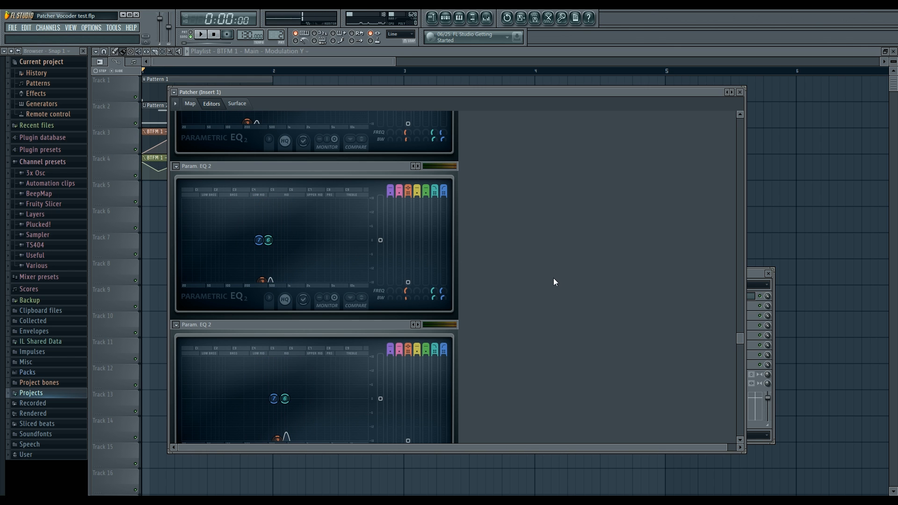
Step: Review the band 3 parameter options and the band 3 level's controller link settings in a second-column Param. EQ 2, and return to the map
right_click(408, 290)
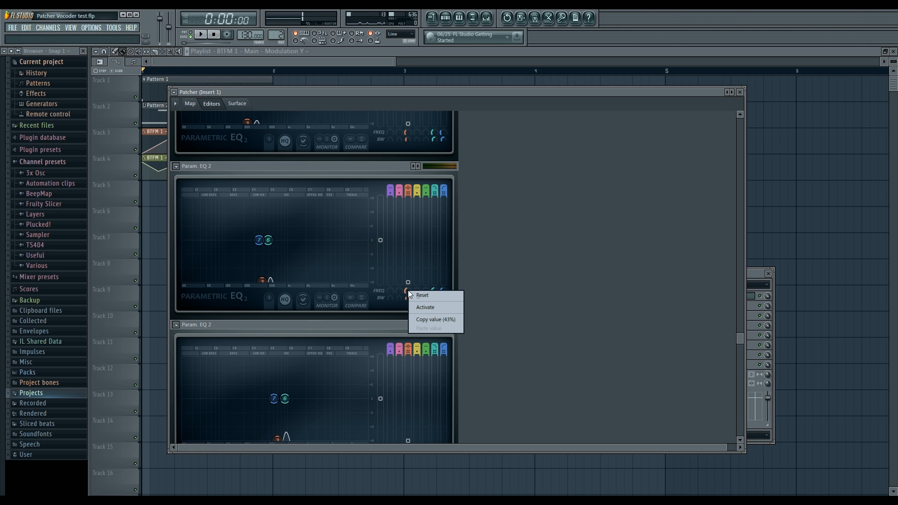
click(422, 308)
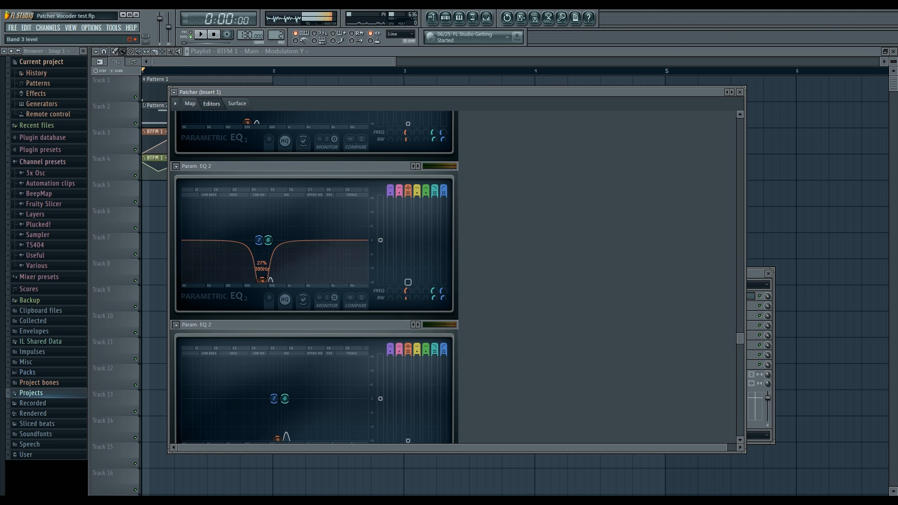
right_click(407, 282)
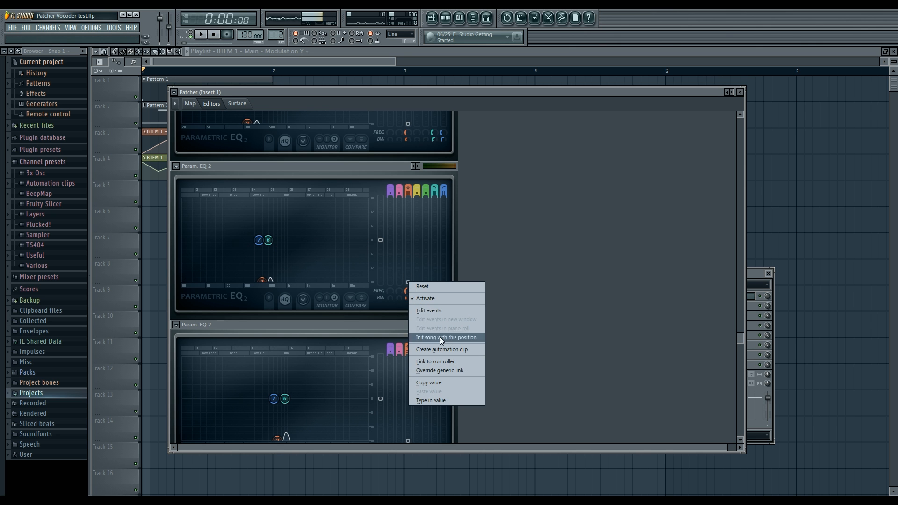
click(442, 362)
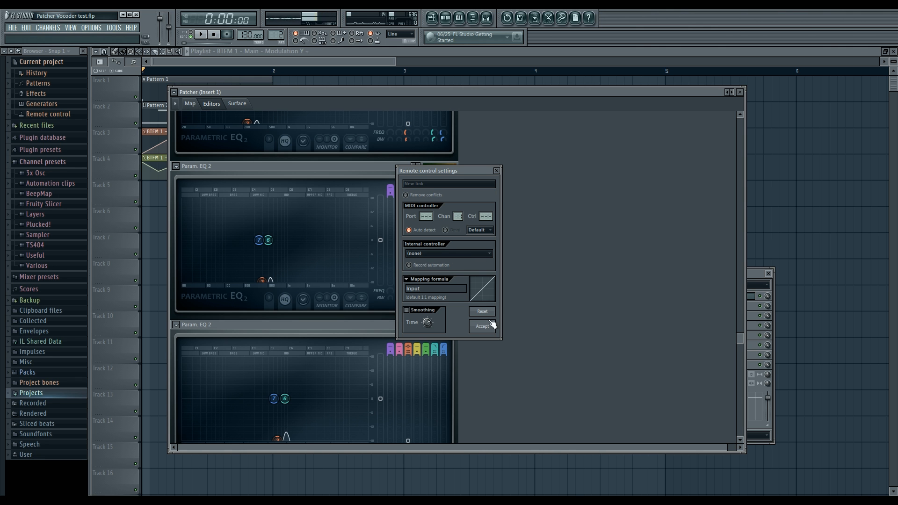
click(496, 171)
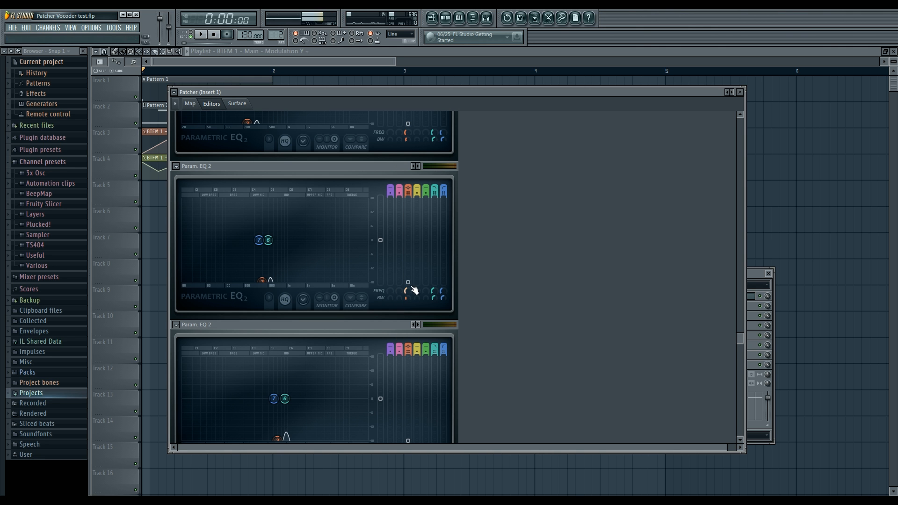
click(191, 103)
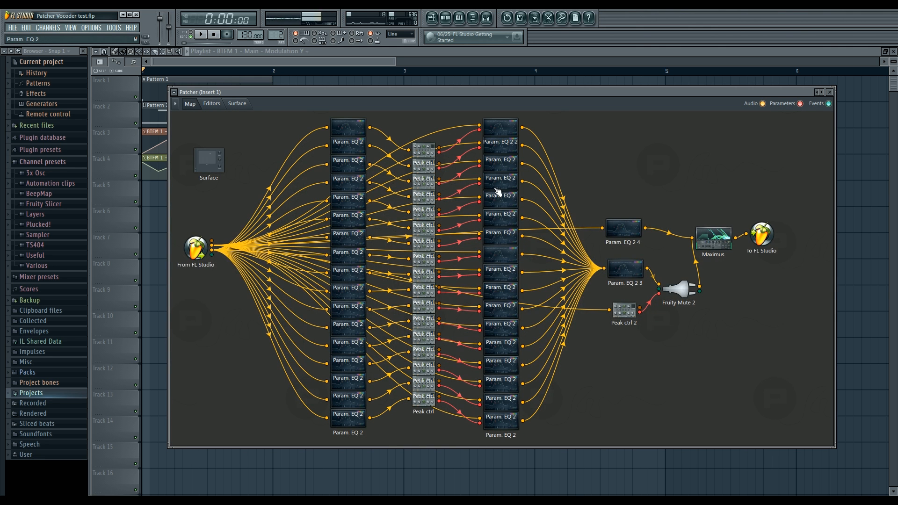
Step: Load an empty Patcher on mixer Insert 5, reposition its window and enlarge it
click(486, 18)
click(252, 306)
click(255, 309)
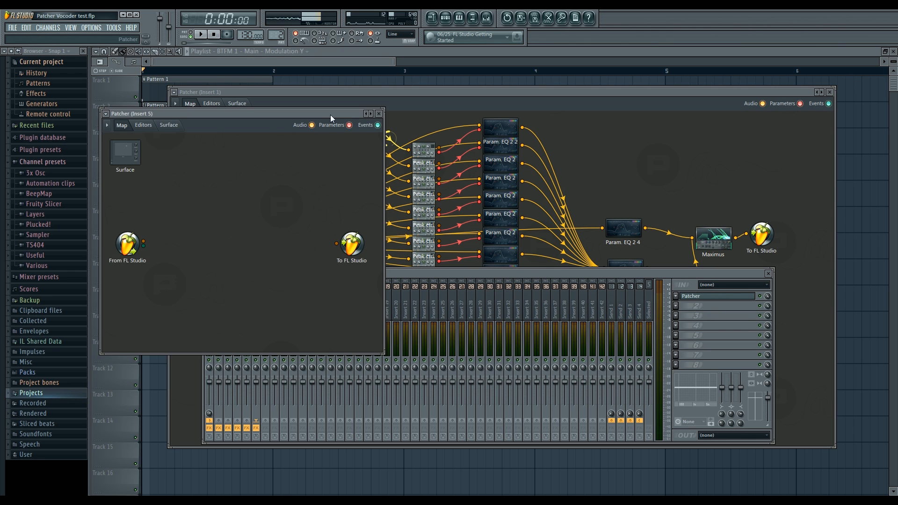
drag(330, 114, 521, 133)
drag(403, 132, 394, 133)
drag(563, 370, 728, 403)
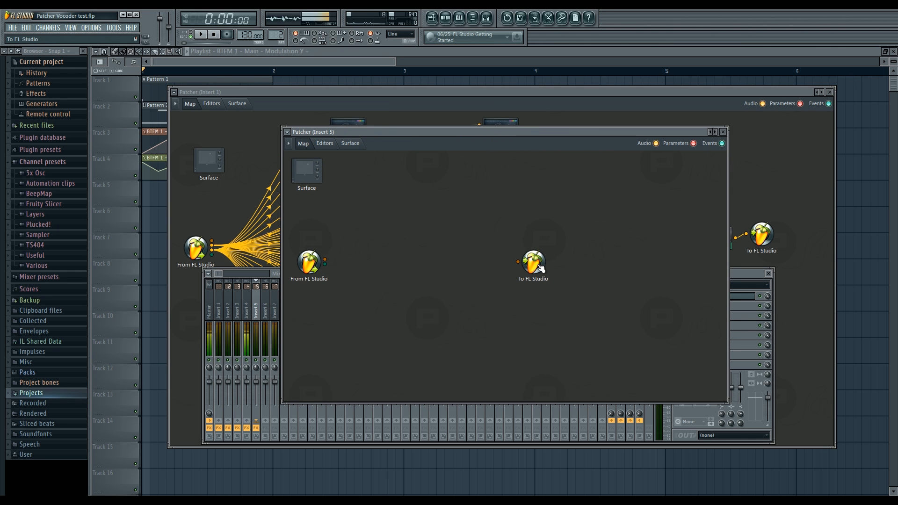
Step: Move the To FL Studio node far away from From FL Studio and add a Fruity Parametric EQ 2 module to the map
drag(533, 262, 694, 261)
mouse_move(366, 131)
mouse_down()
mouse_move(400, 132)
mouse_move(377, 122)
mouse_up()
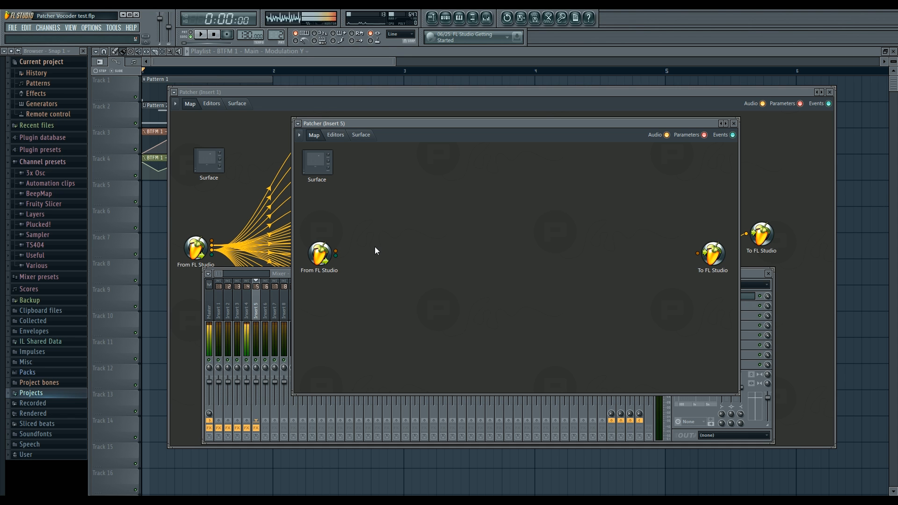
right_click(406, 238)
mouse_move(425, 251)
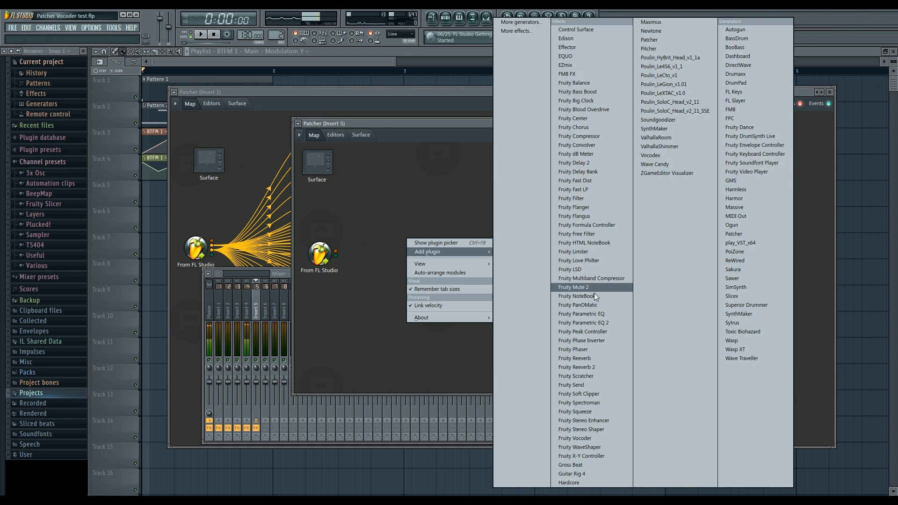
click(588, 323)
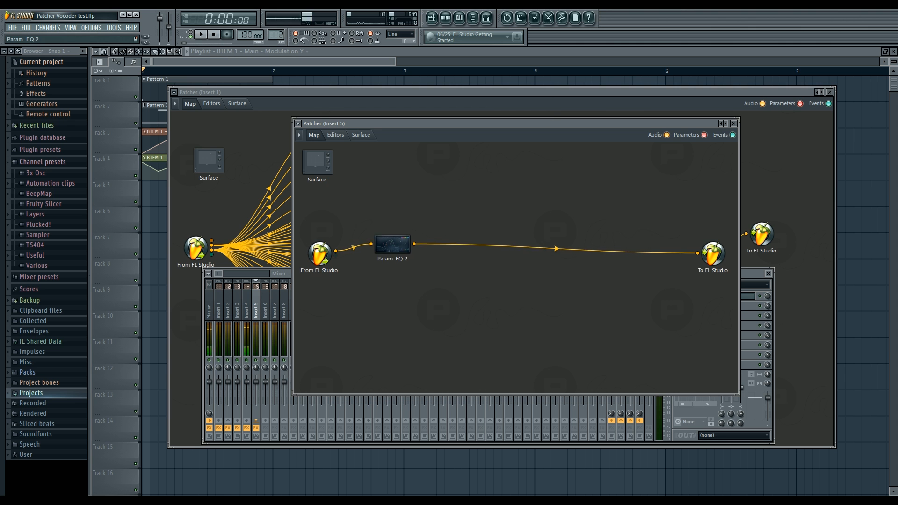
Step: Set band 1 of the new Param. EQ 2 to a high-pass filter with a steep slope
double_click(398, 246)
right_click(332, 222)
click(391, 256)
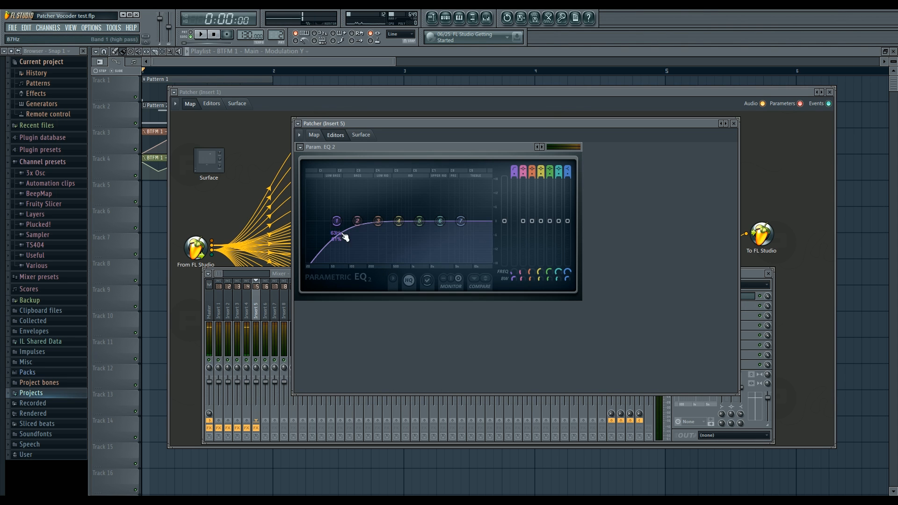
click(377, 255)
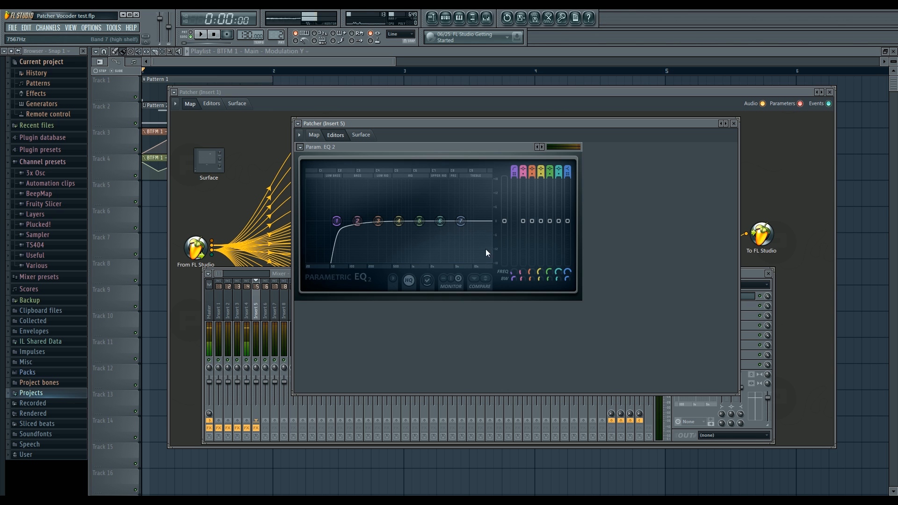
Step: Set band 7 of the Param. EQ 2 to a low-pass filter at about 101 Hz and adjust the bandwidths of bands 1 and 7
click(518, 260)
drag(460, 221, 349, 221)
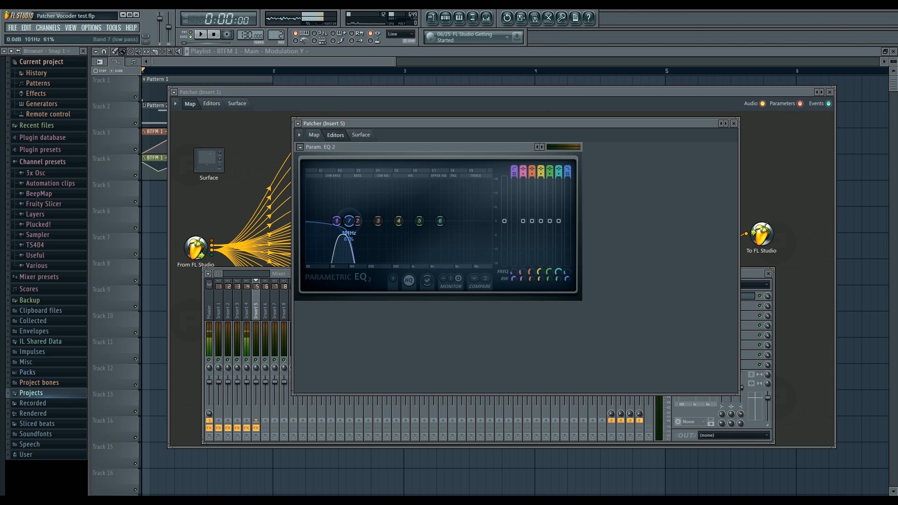
scroll(351, 222, down, 2)
scroll(334, 221, down, 2)
scroll(336, 223, up, 5)
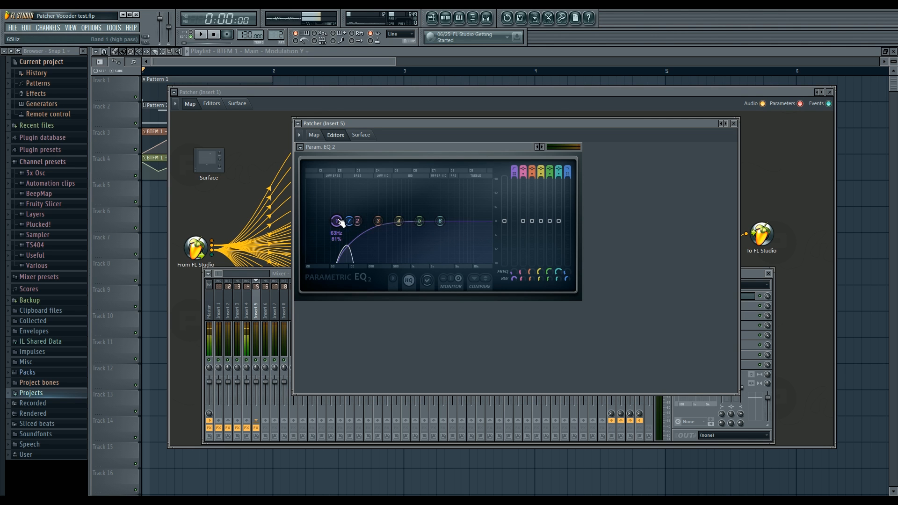
Step: Try raising band 5 and varying its bandwidth, and bring it back to the zero line
drag(419, 220, 421, 200)
scroll(420, 200, down, 3)
scroll(421, 201, up, 5)
drag(423, 203, 423, 224)
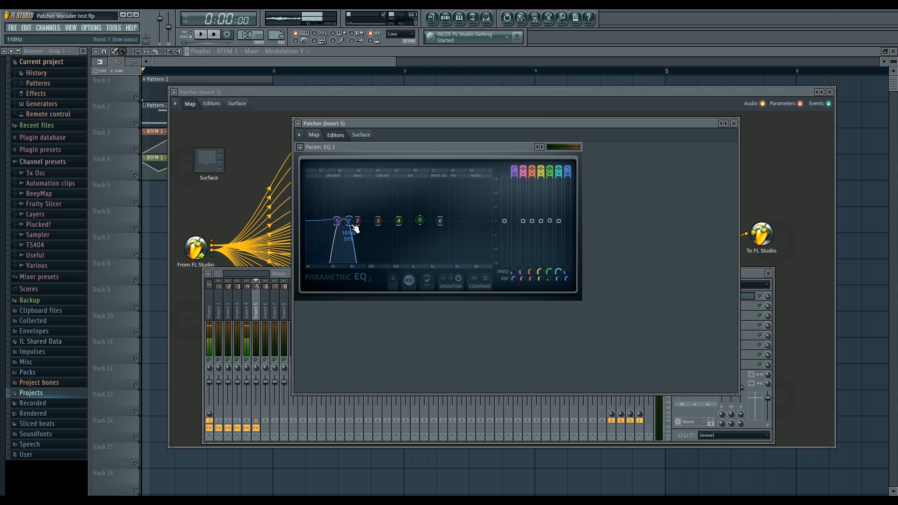
Step: Try raising band 4 and switching it to a band-pass filter, and restore the narrow curve formed by bands 1 and 7
drag(352, 225, 429, 197)
scroll(428, 198, up, 2)
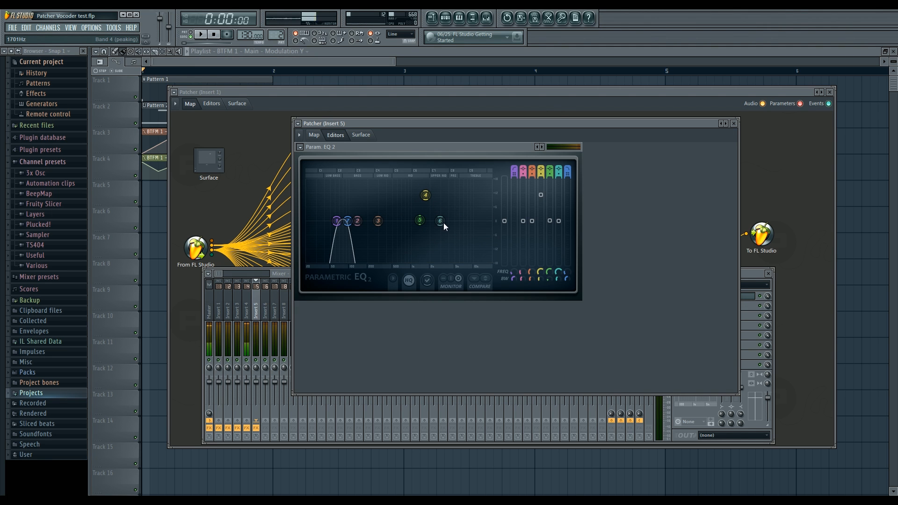
drag(540, 169, 541, 178)
mouse_move(425, 221)
mouse_down()
mouse_move(351, 221)
mouse_move(428, 224)
mouse_up()
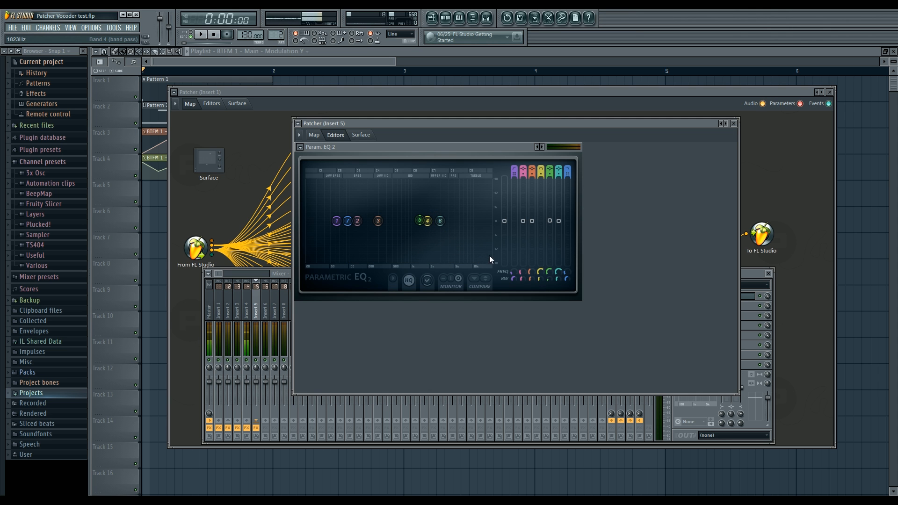
mouse_move(427, 221)
mouse_down()
mouse_move(427, 180)
mouse_move(426, 221)
mouse_move(337, 218)
mouse_move(447, 196)
mouse_move(391, 195)
mouse_move(456, 199)
mouse_move(397, 243)
mouse_move(486, 201)
mouse_move(363, 260)
mouse_move(397, 224)
mouse_move(427, 224)
mouse_up()
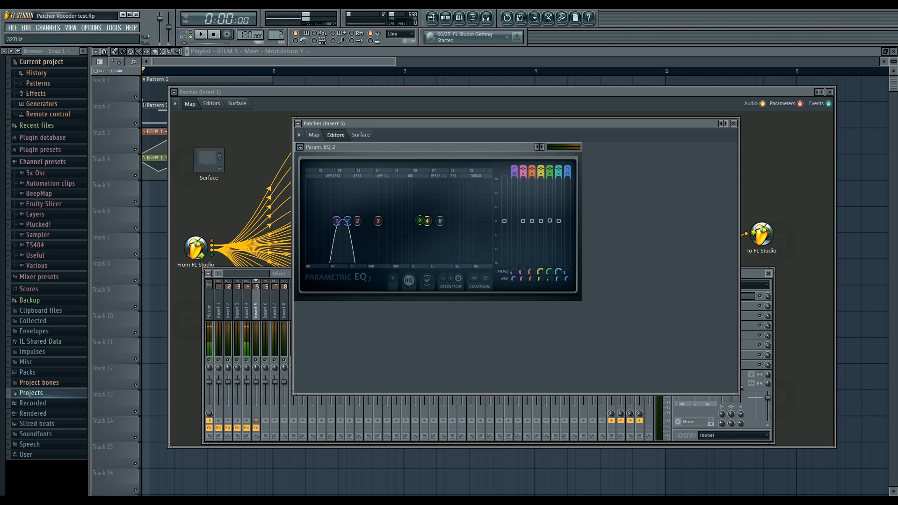
Step: Insert a Fruity Peak Controller after Param. EQ 2 on the map and disconnect it from To FL Studio
click(315, 135)
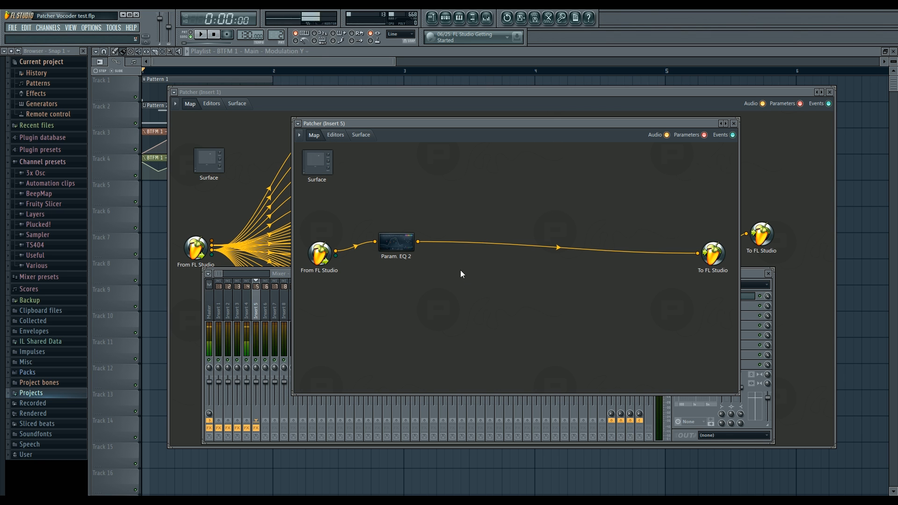
right_click(418, 243)
mouse_move(433, 256)
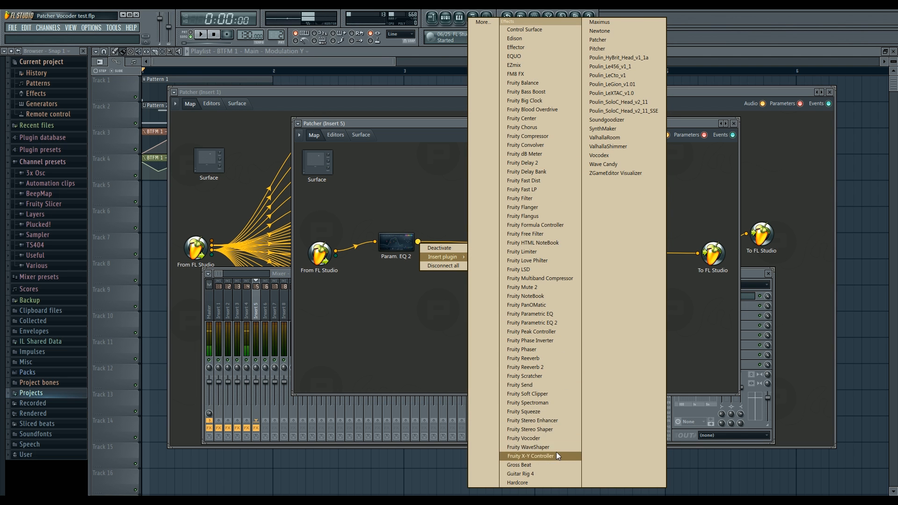
click(550, 341)
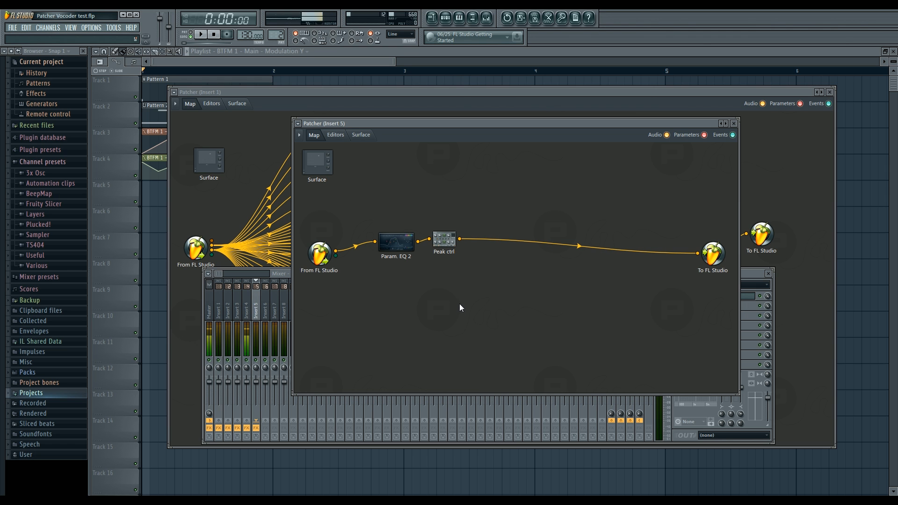
drag(697, 253, 455, 250)
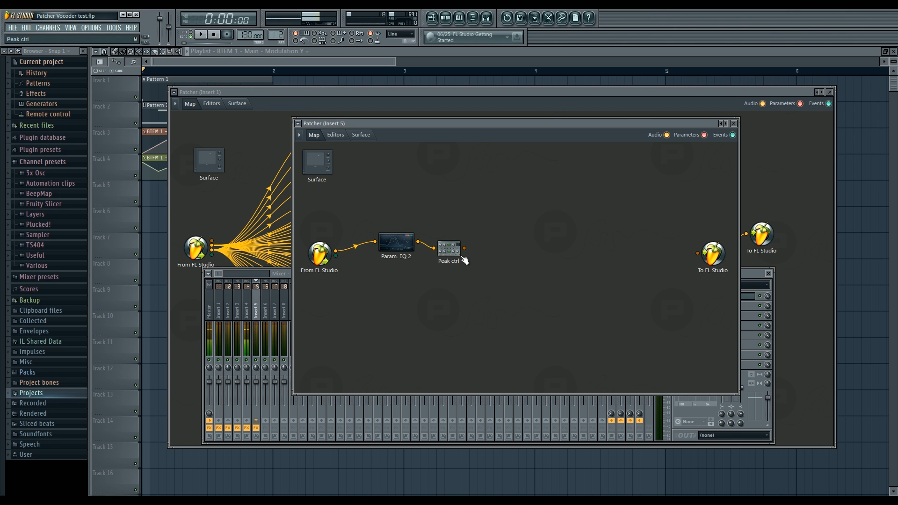
Step: Look at the Peak ctrl editor and activate the module's Peak controller output on the map
double_click(452, 253)
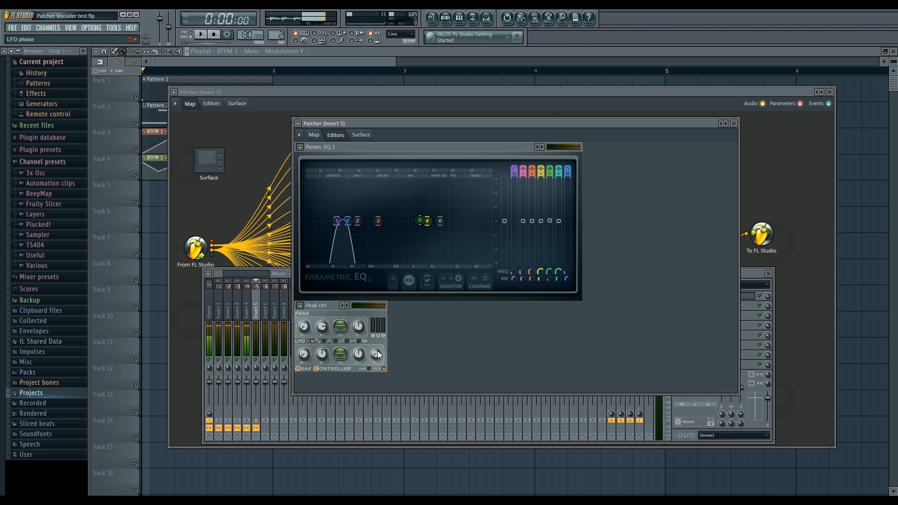
click(314, 135)
right_click(447, 251)
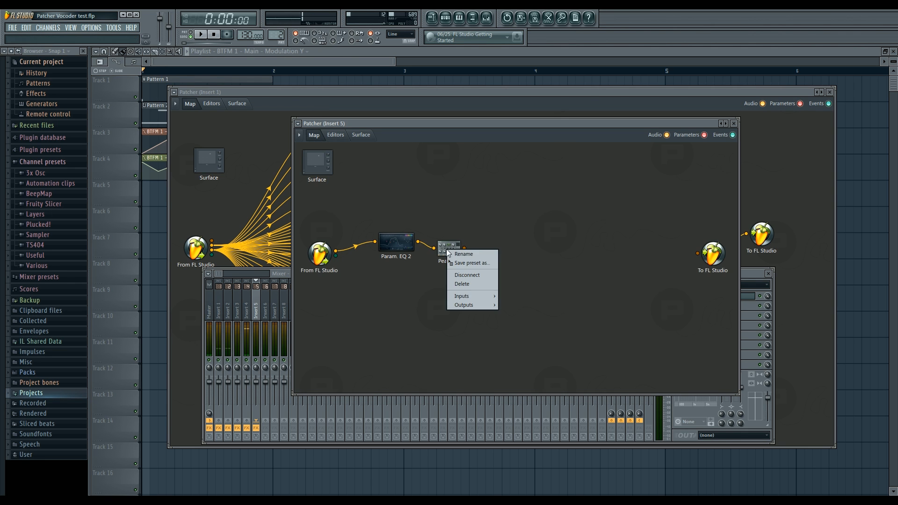
mouse_move(474, 305)
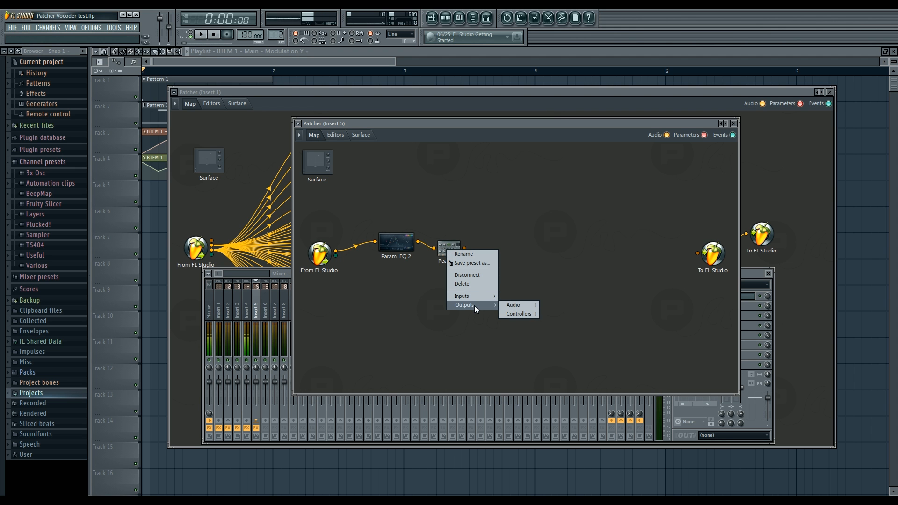
mouse_move(517, 305)
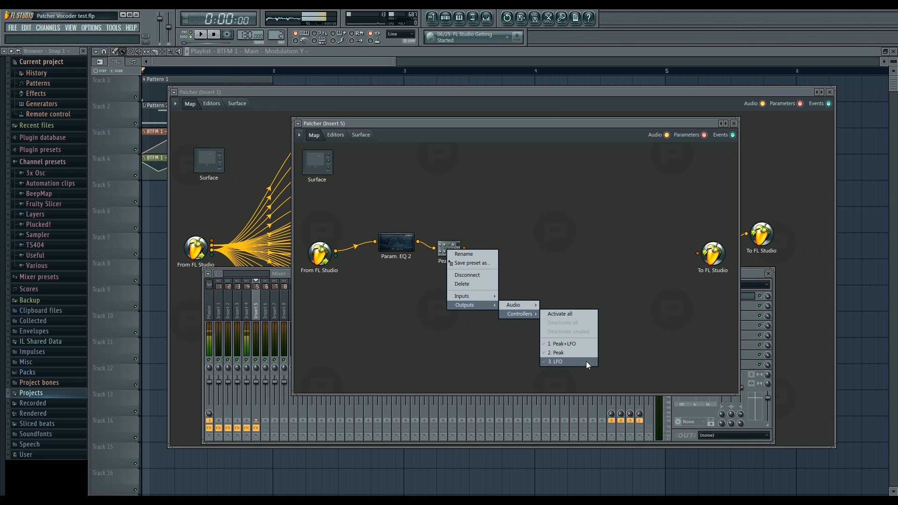
click(583, 353)
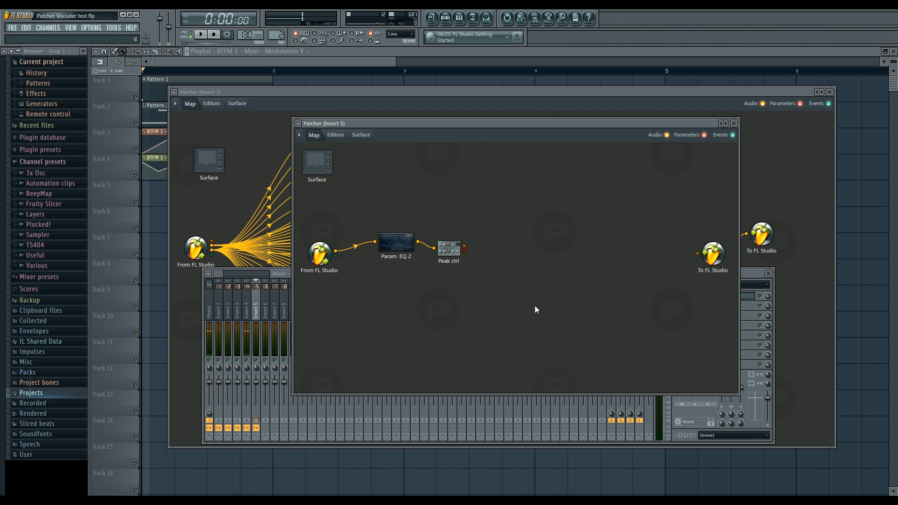
Step: Add a second Fruity Parametric EQ 2 module to the map between Peak ctrl and To FL Studio
right_click(528, 246)
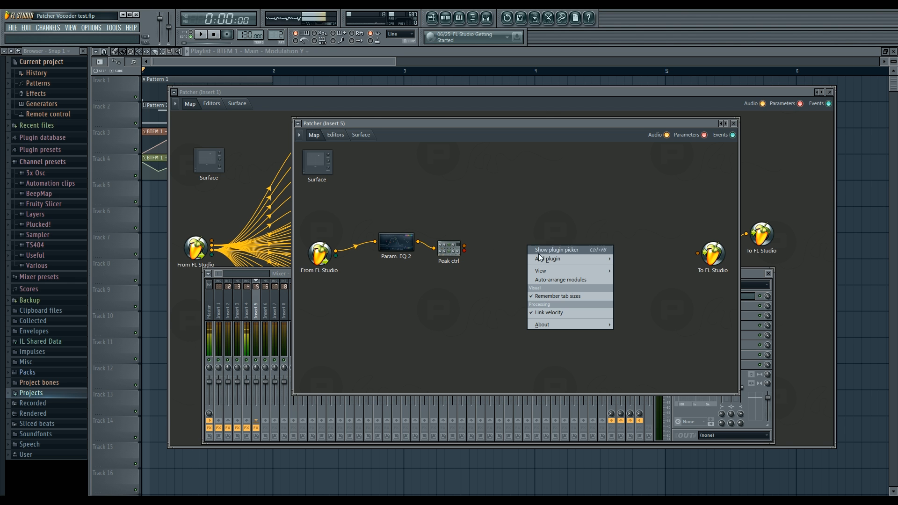
mouse_move(560, 260)
click(697, 322)
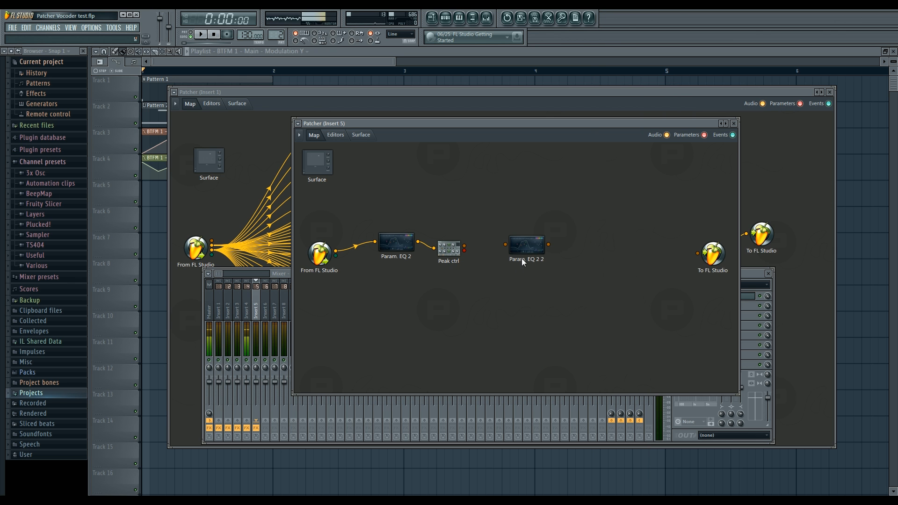
Step: Raise the band 1 level in Param. EQ 2 2, activate it as a parameter input and return to the map
right_click(509, 248)
click(519, 255)
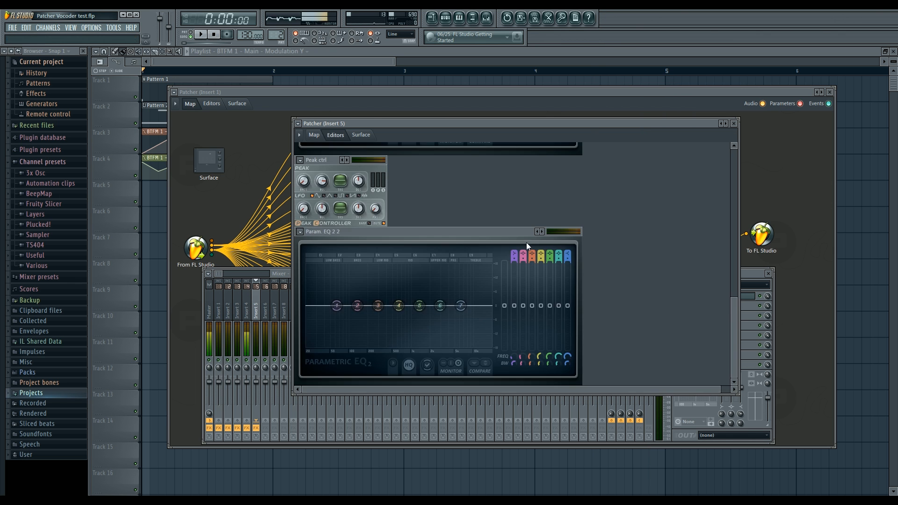
drag(513, 293, 512, 296)
right_click(512, 296)
click(535, 315)
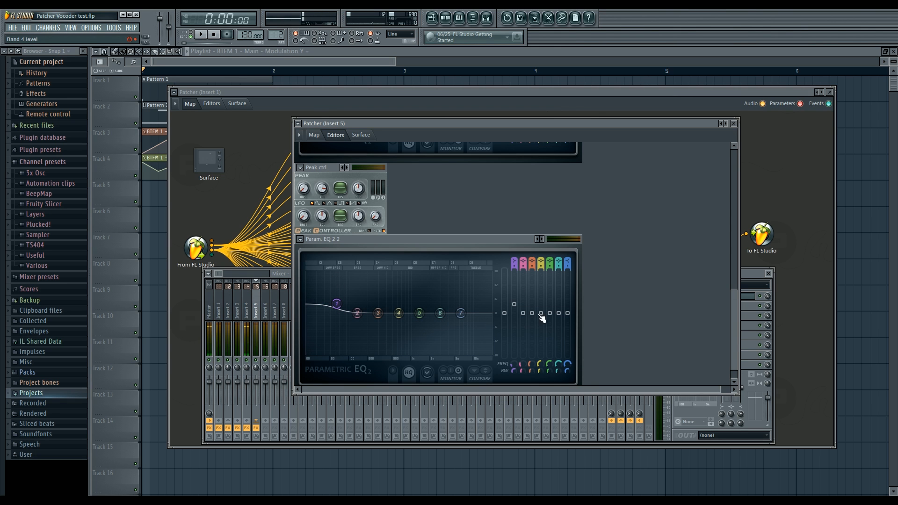
right_click(514, 305)
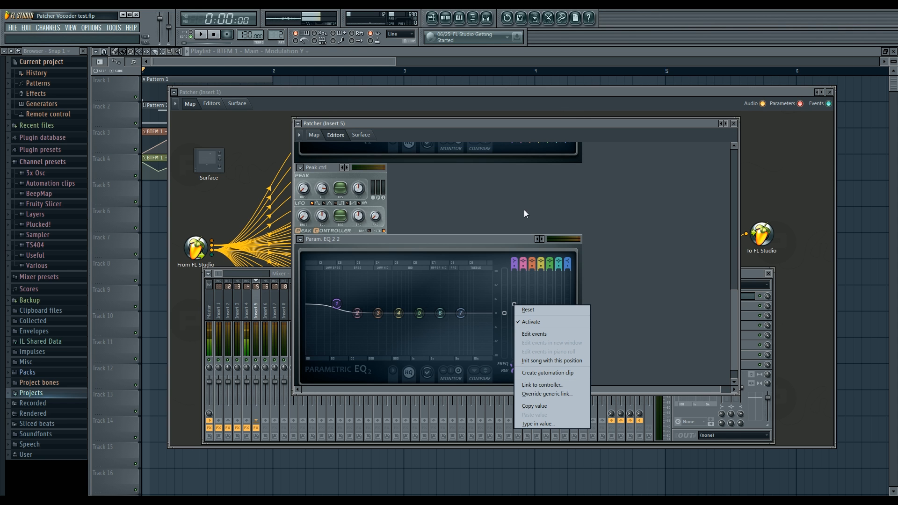
click(523, 243)
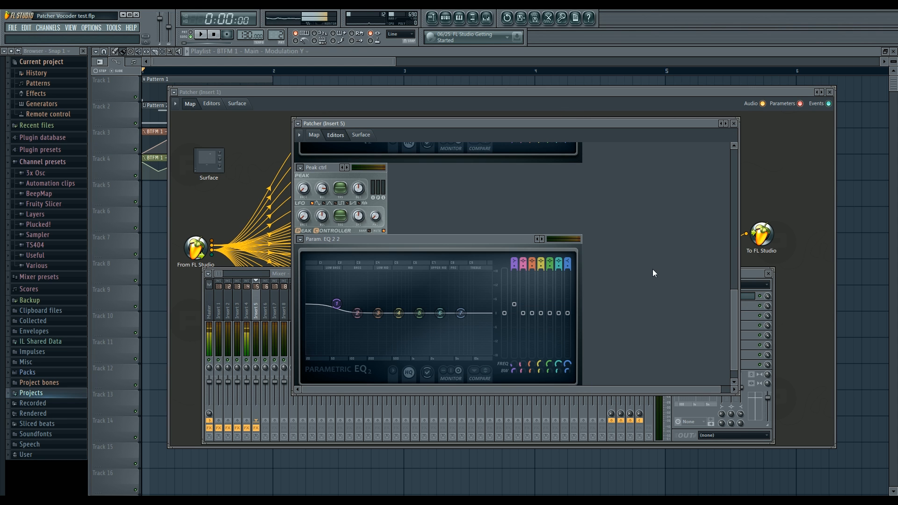
click(313, 135)
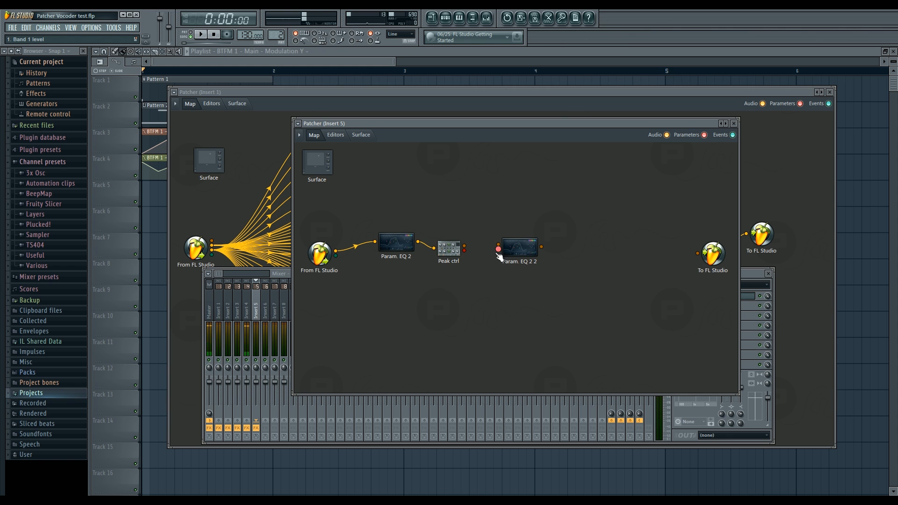
Step: Connect Peak ctrl's Peak output to Param. EQ 2 2's band 1 level input, tidy the modules and try the linked level slider
drag(463, 250, 445, 253)
drag(518, 260, 523, 253)
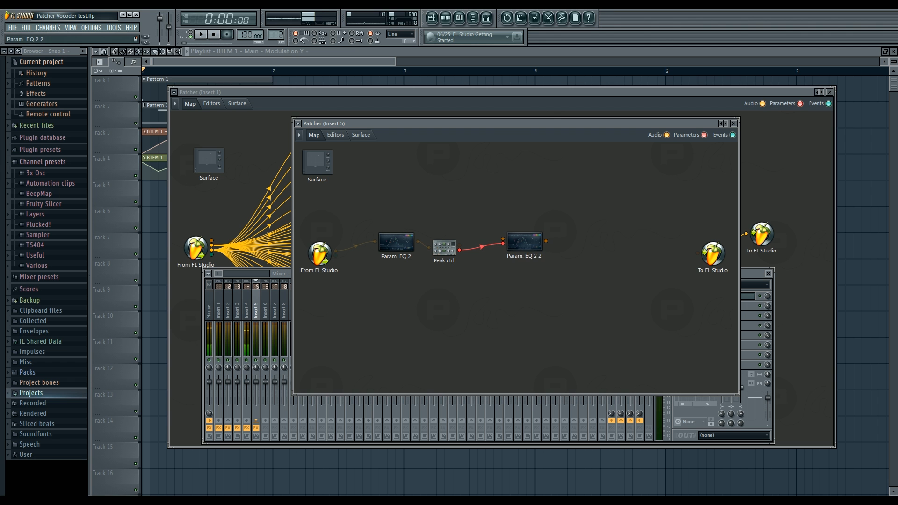
drag(529, 247, 527, 257)
drag(445, 253, 455, 256)
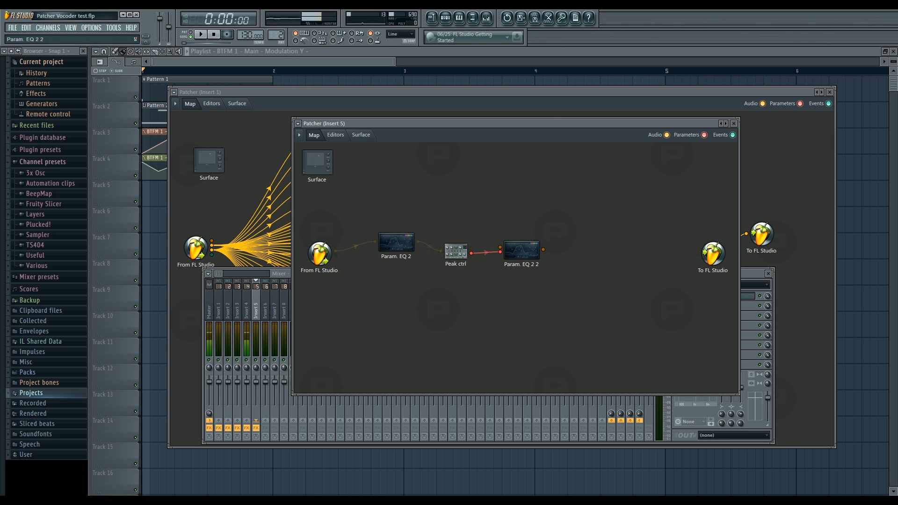
double_click(519, 255)
drag(514, 296, 514, 306)
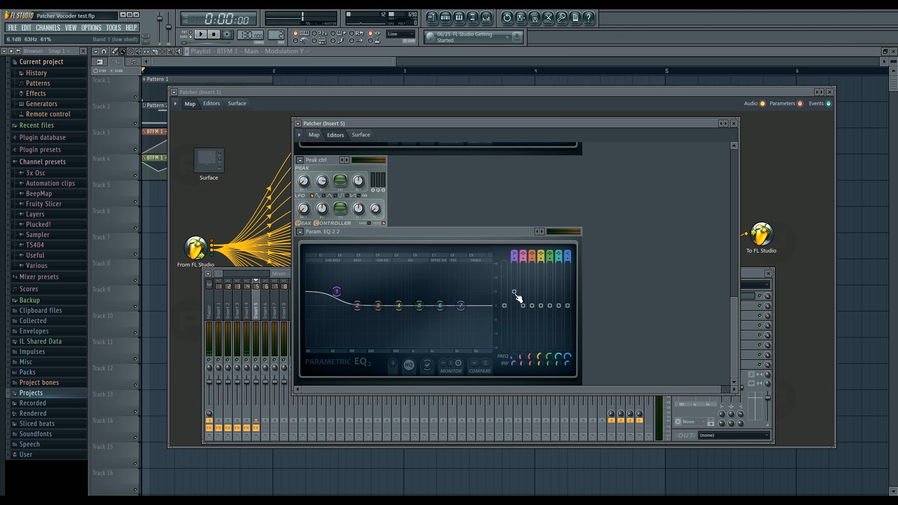
Step: Bring the finished vocoder Patcher on Insert 1 forward and examine From FL Studio's audio and event output options
right_click(269, 142)
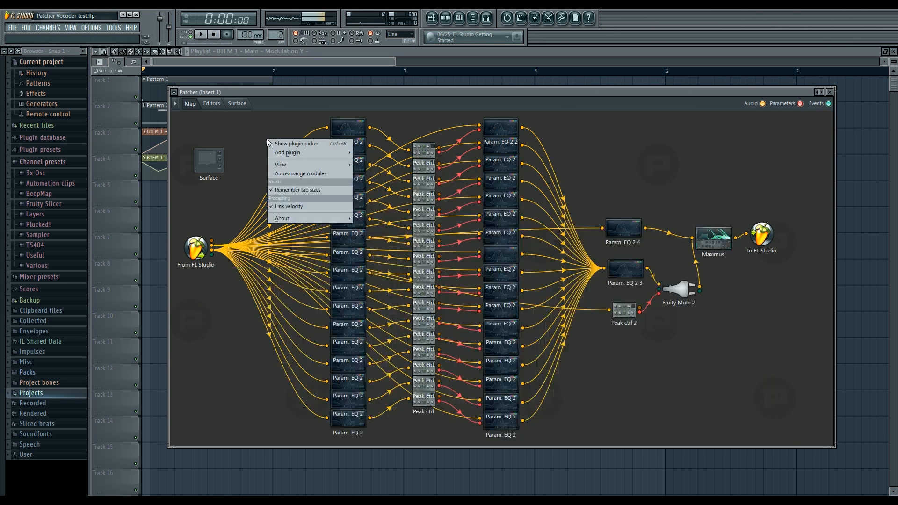
click(580, 132)
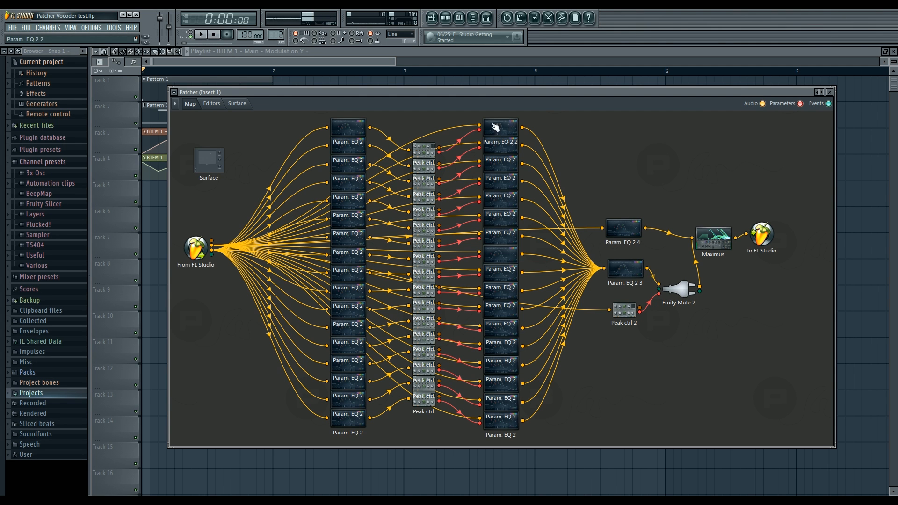
right_click(212, 250)
mouse_move(202, 269)
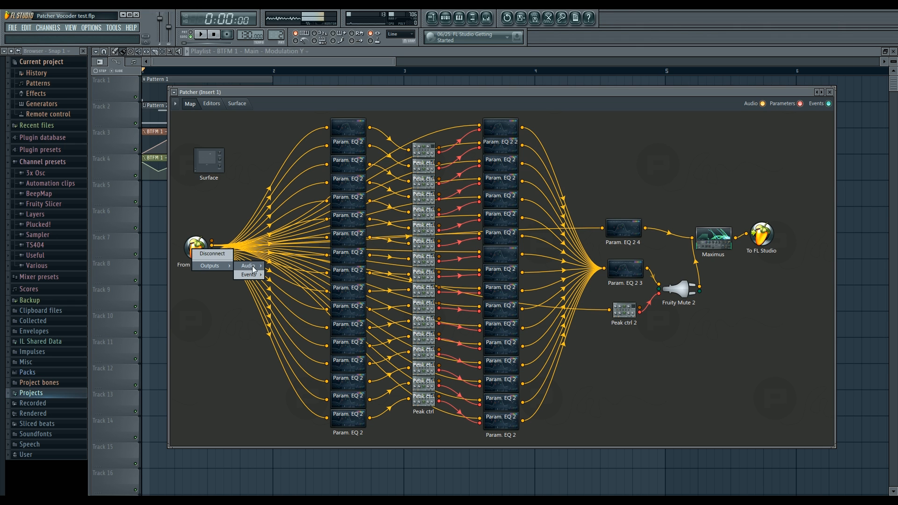
mouse_move(255, 271)
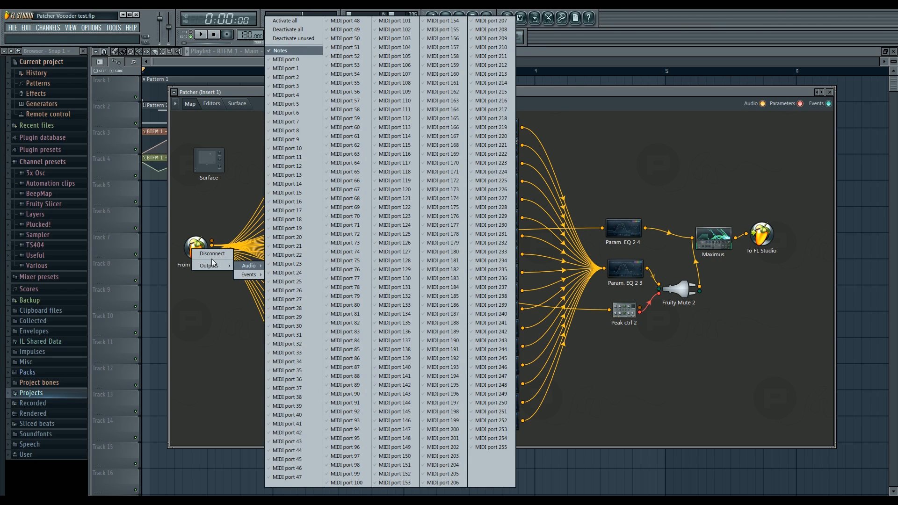
click(241, 186)
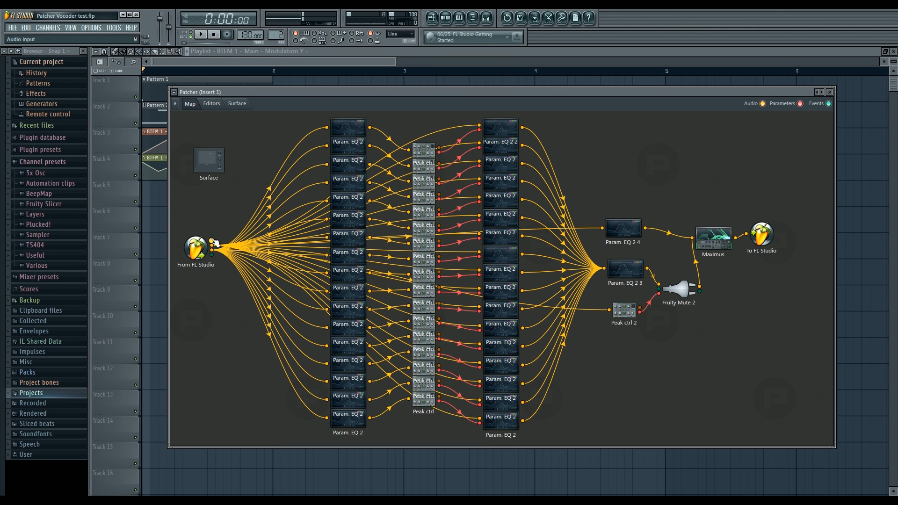
Step: Route mixer Insert 10 to Insert 1 and check the audio outputs offered by From FL Studio in the Insert 1 Patcher
click(487, 19)
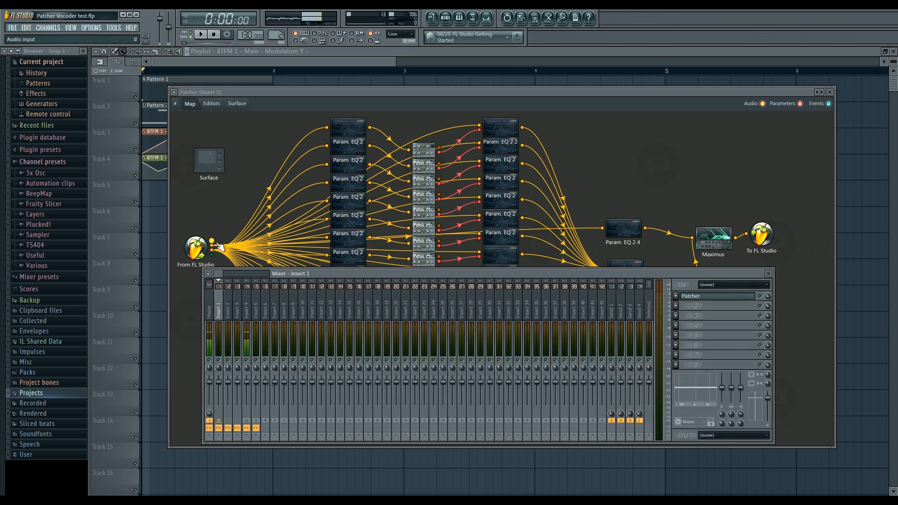
click(232, 303)
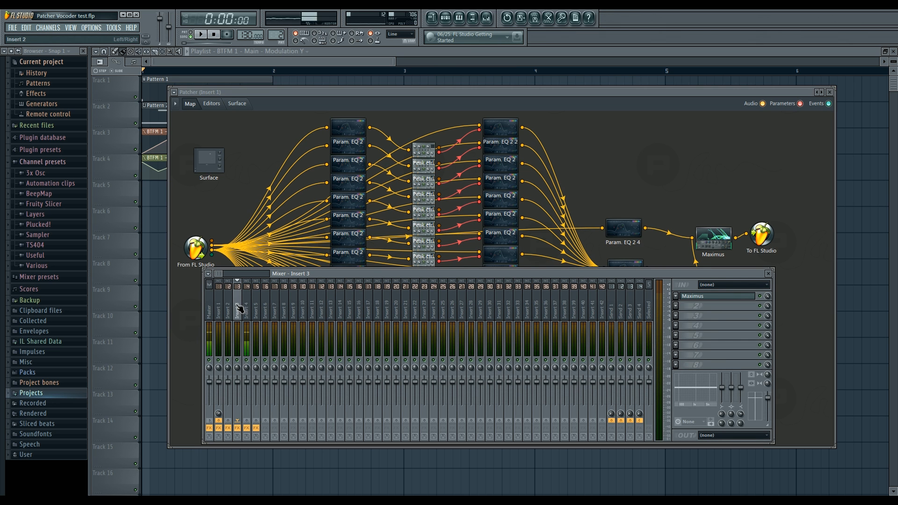
click(224, 312)
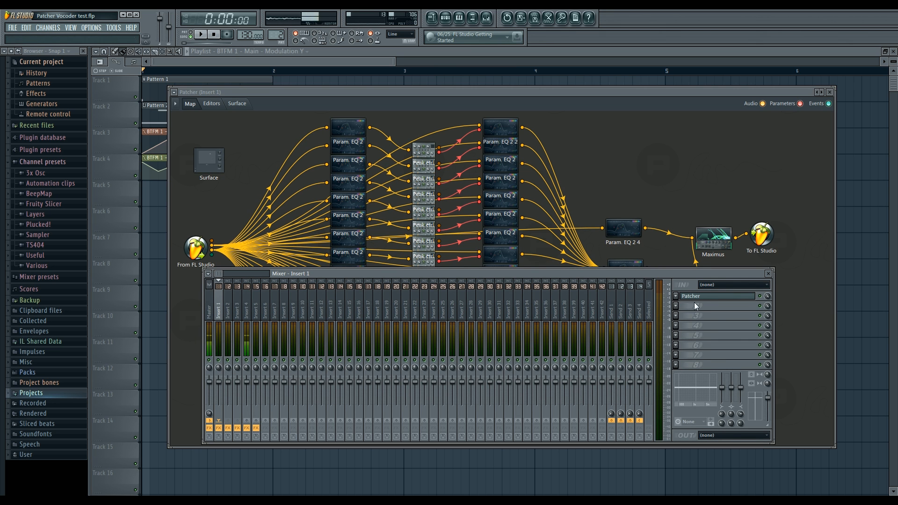
click(301, 307)
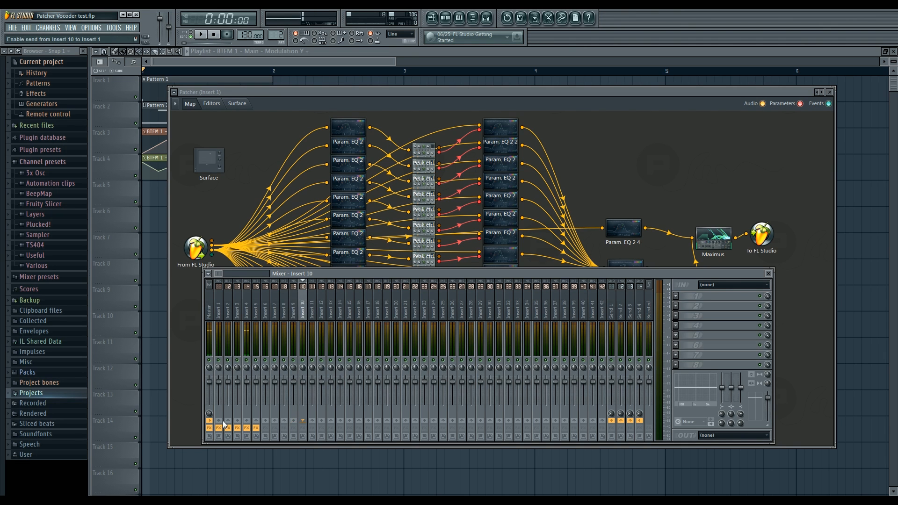
right_click(210, 243)
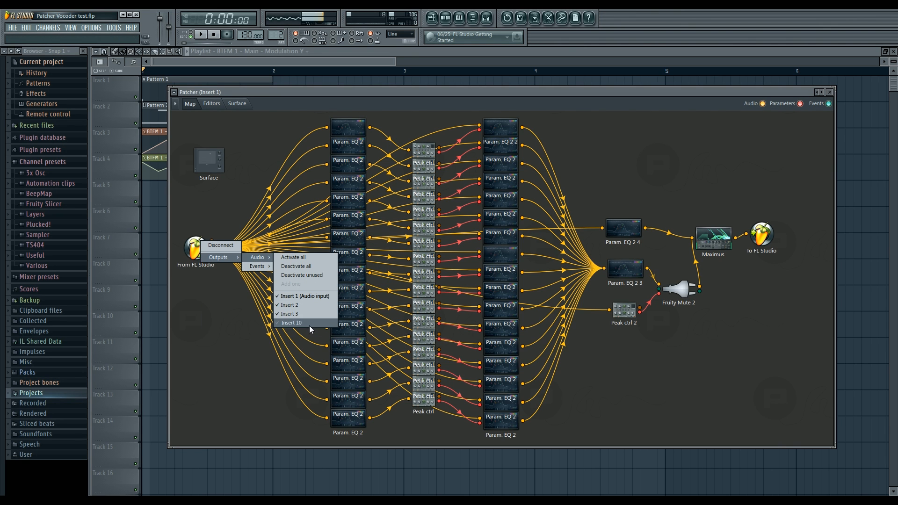
Step: Recheck which mixer inserts are listed among From FL Studio's audio outputs, leaving the output selection as it is
click(198, 292)
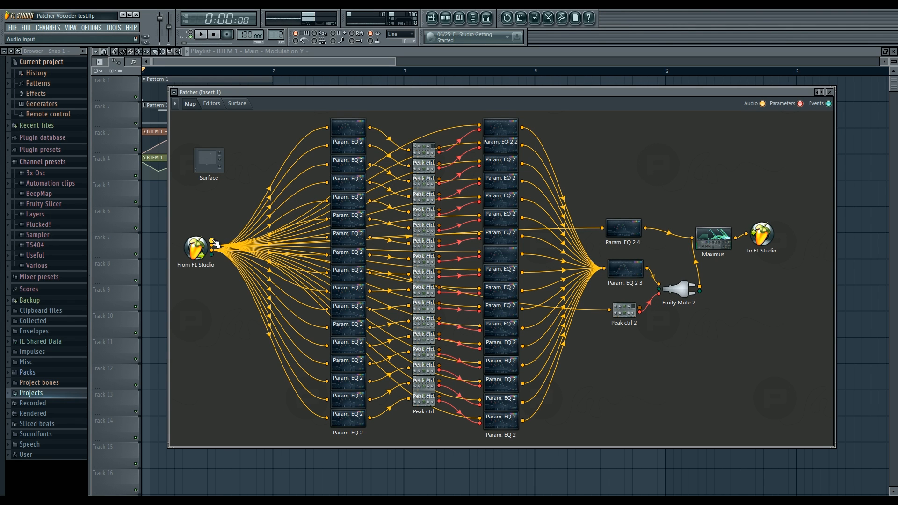
right_click(196, 241)
mouse_move(212, 258)
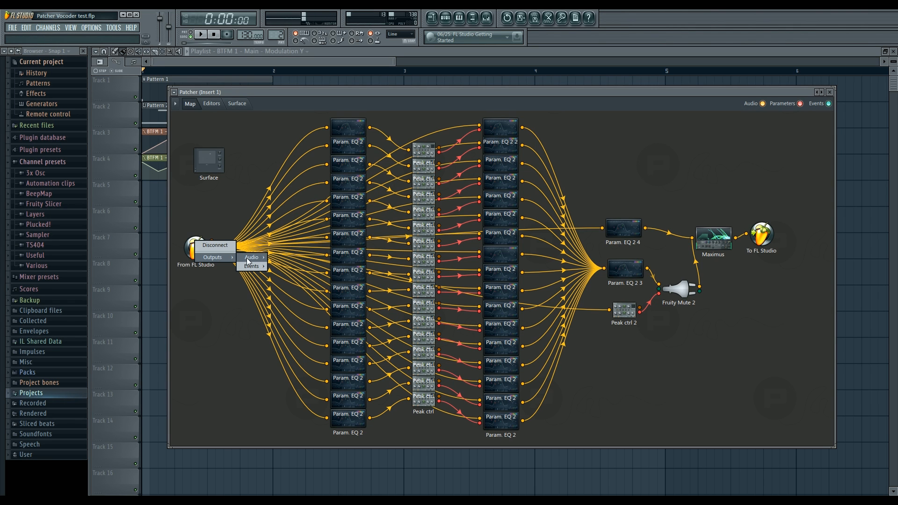
mouse_move(248, 260)
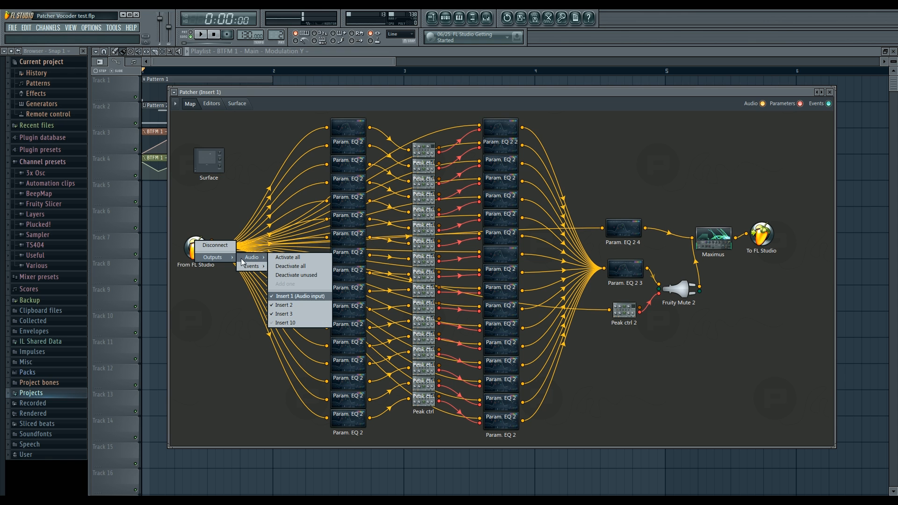
right_click(251, 221)
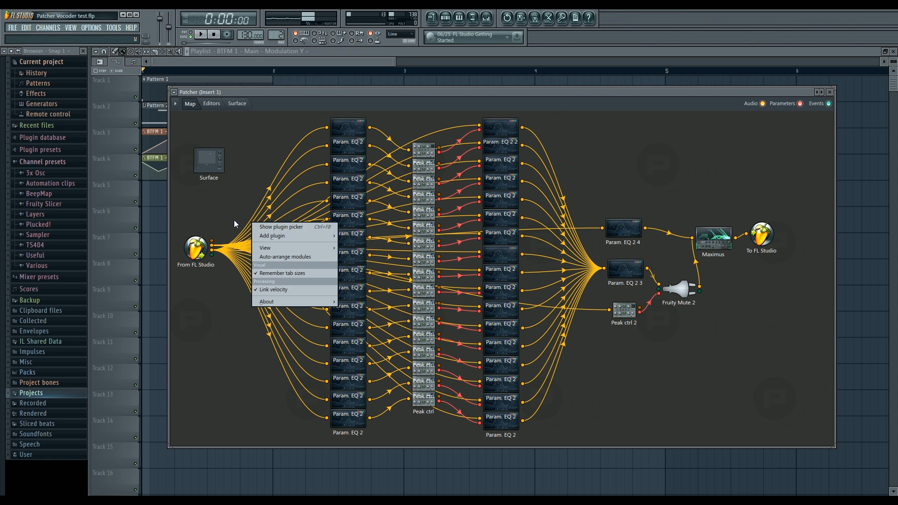
click(230, 217)
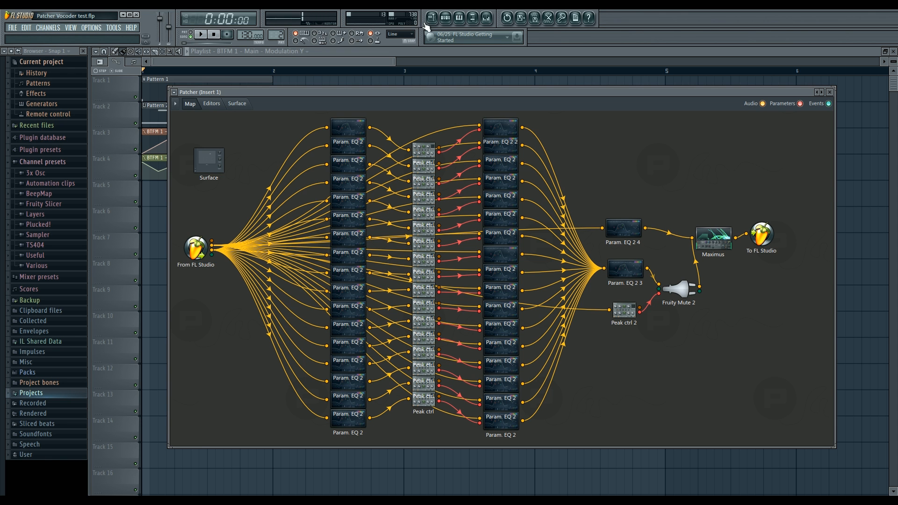
Step: Check the mixer, return to the finished vocoder Patcher map and briefly play the song to hear the vocoder
click(487, 17)
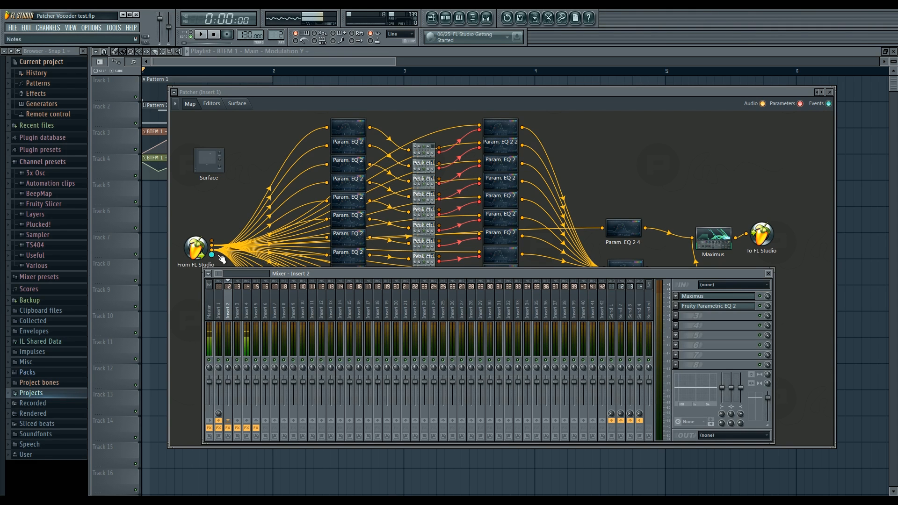
right_click(249, 149)
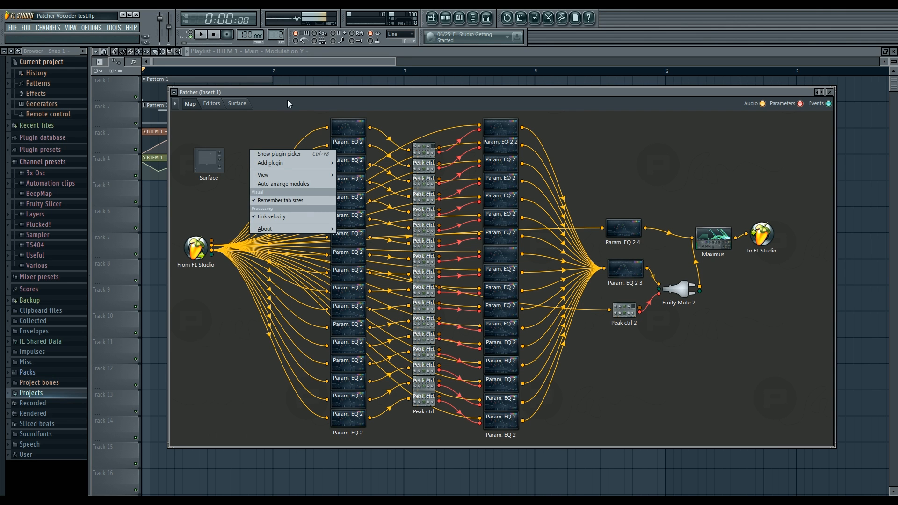
click(268, 113)
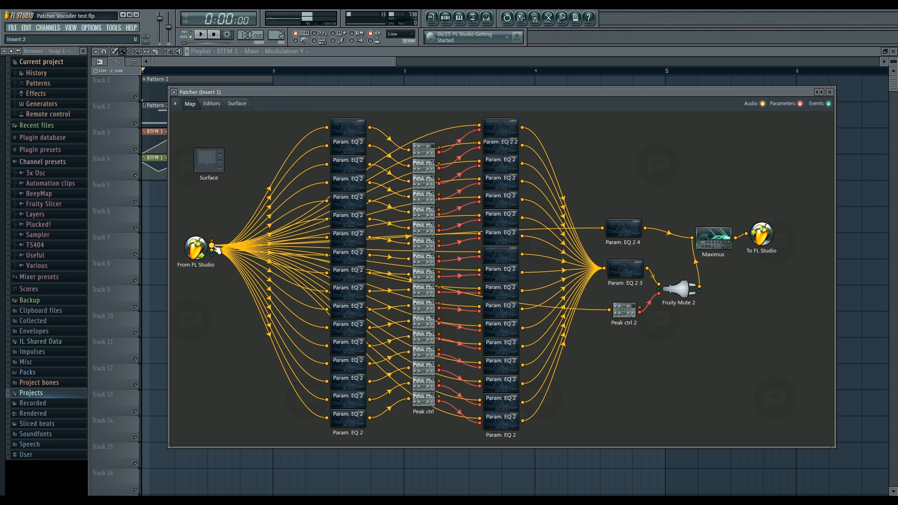
drag(503, 127, 504, 127)
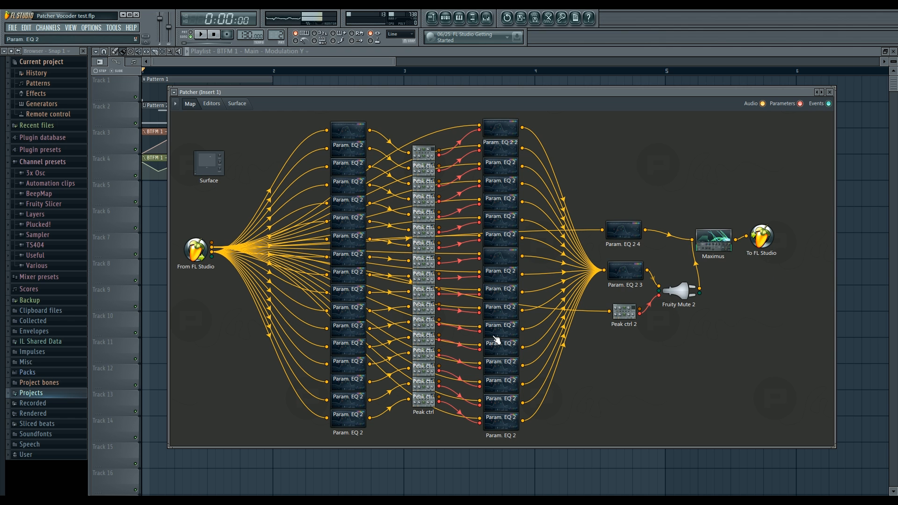
key(space)
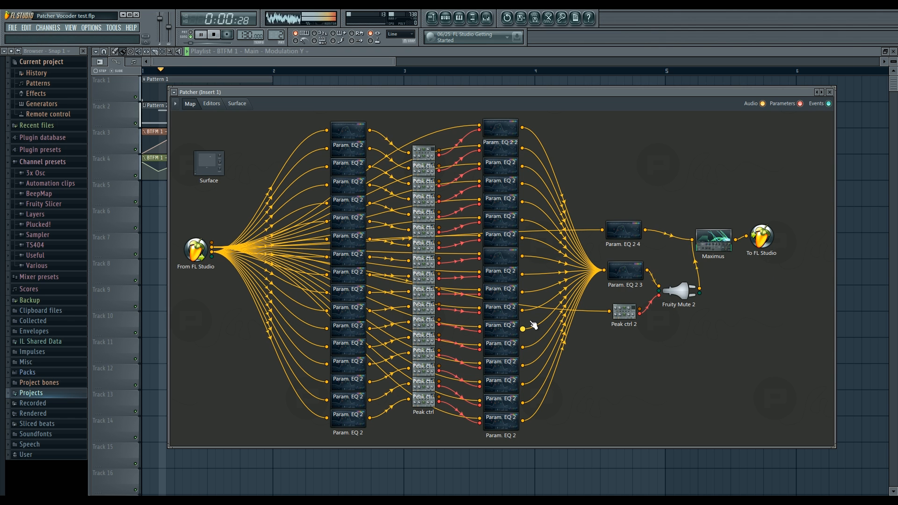
key(space)
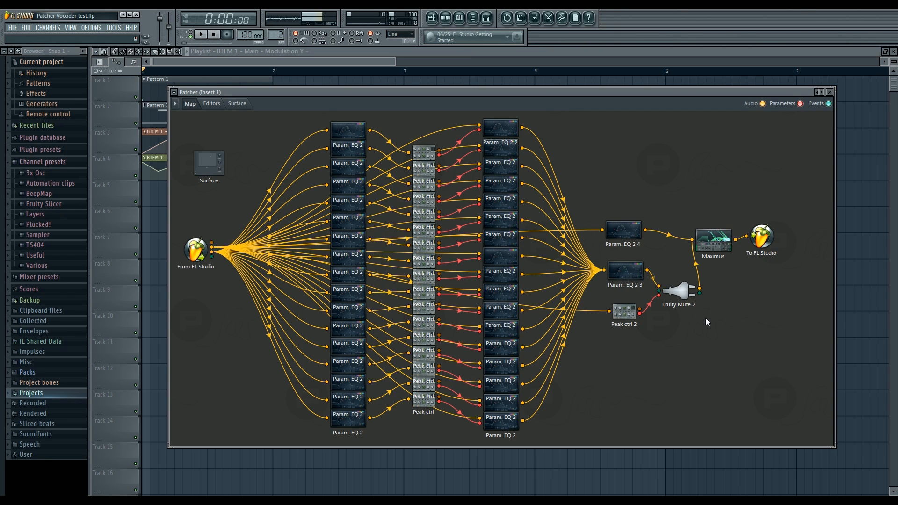
Step: Open the editor of Param. EQ 2 4, play the song to examine its low-band filtering and return to the map
drag(628, 235, 634, 231)
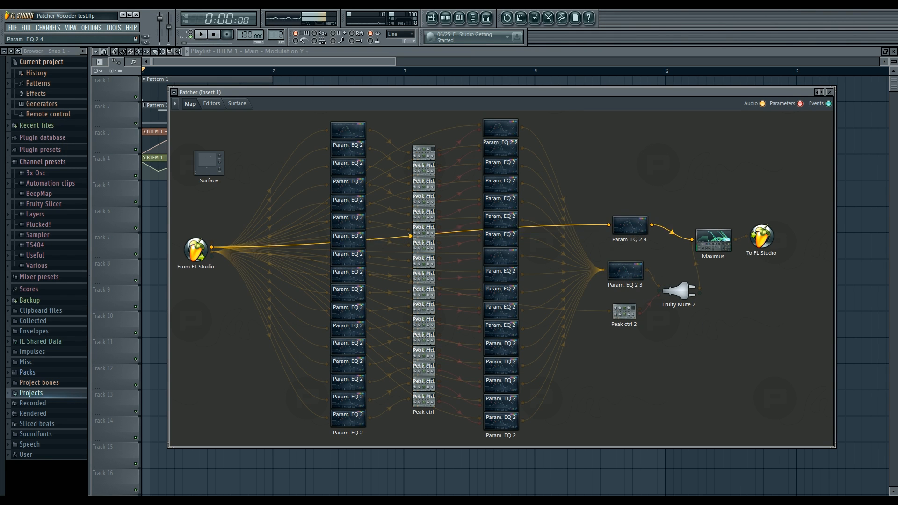
double_click(632, 224)
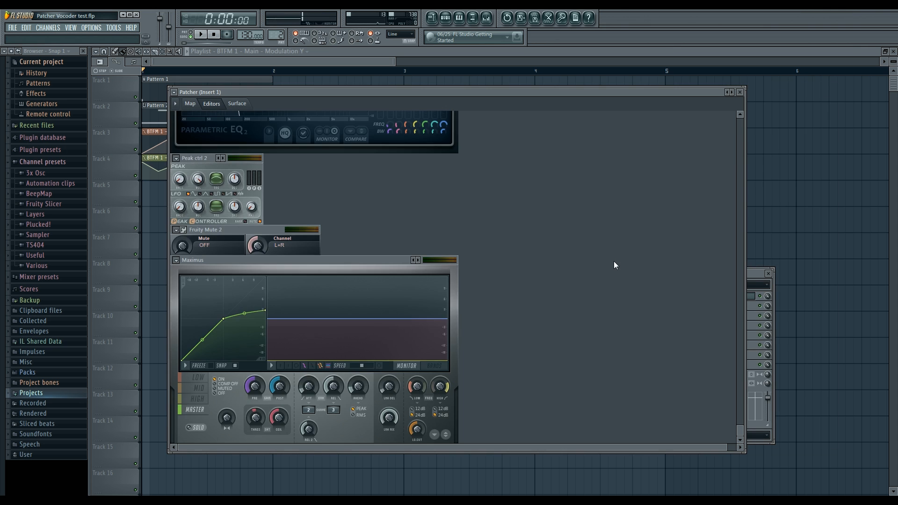
scroll(614, 261, up, 2)
key(space)
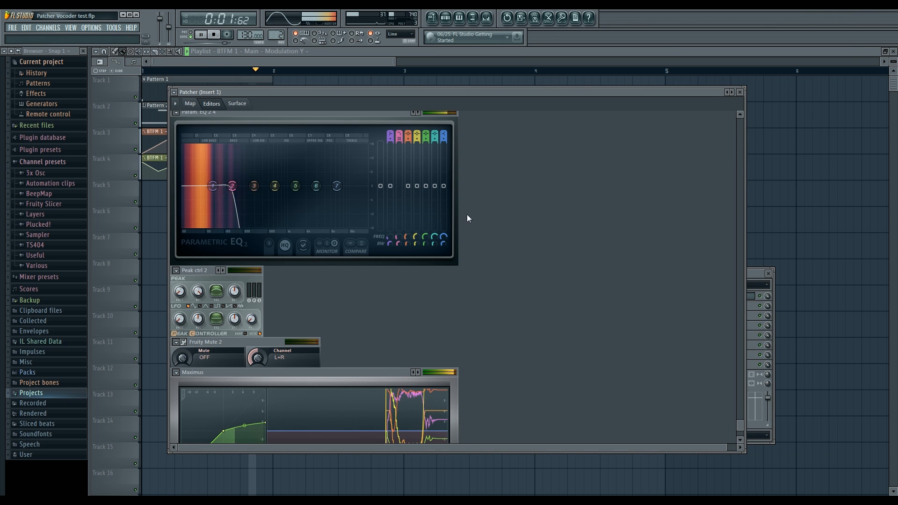
key(space)
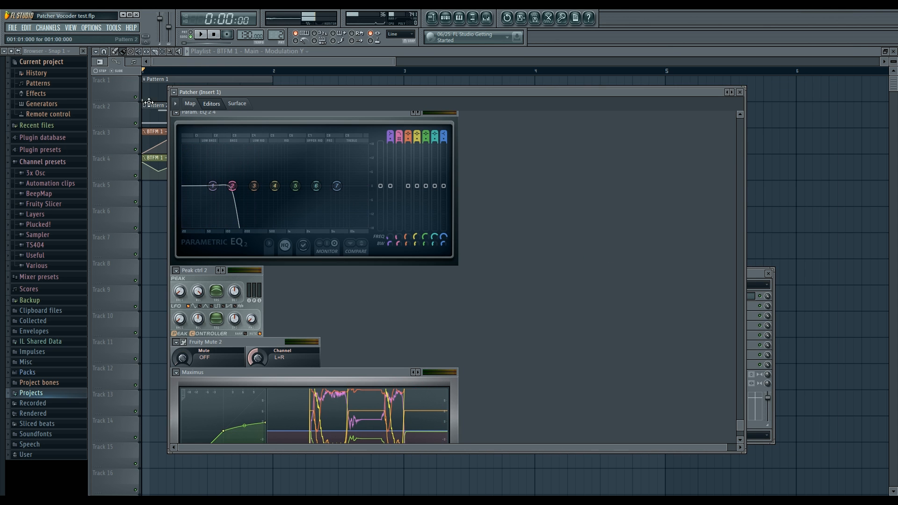
click(190, 104)
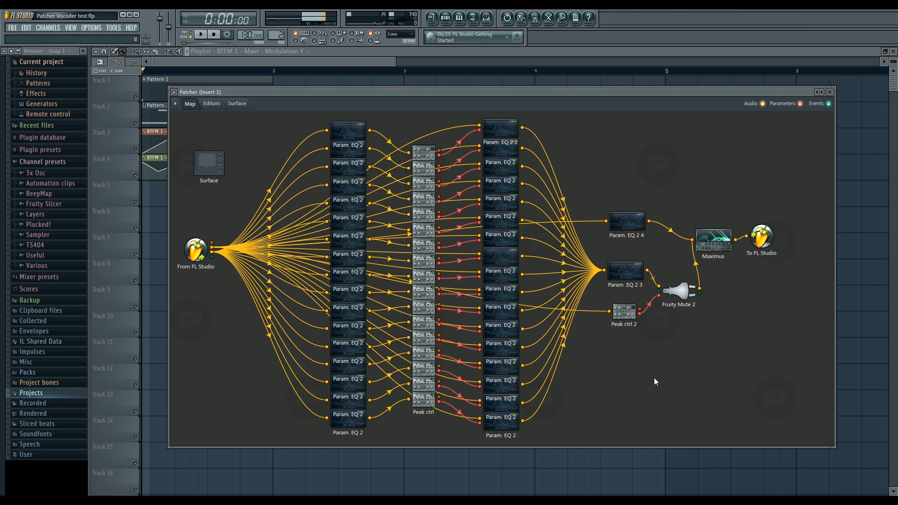
Step: Inspect Insert 4's input and effect slots in the mixer, and bring the vocoder Patcher back to the front
click(486, 18)
click(248, 318)
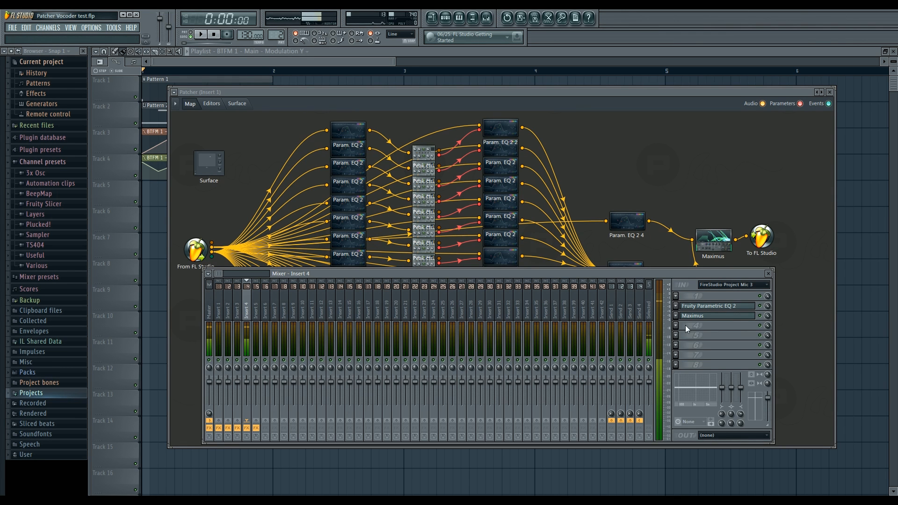
drag(448, 92, 441, 92)
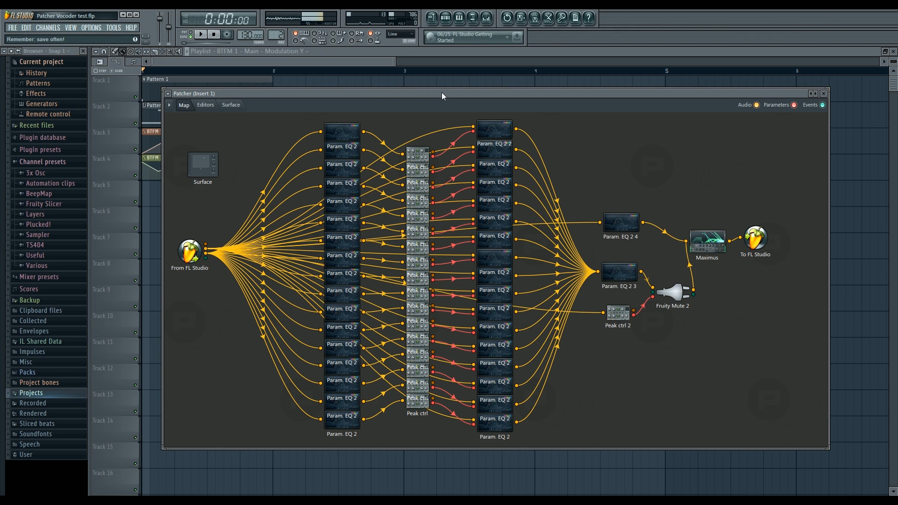
Step: Review Inserts 3 and 2 in the mixer and open Insert 2's Fruity Parametric EQ 2 to examine its spectrum
click(487, 18)
click(237, 303)
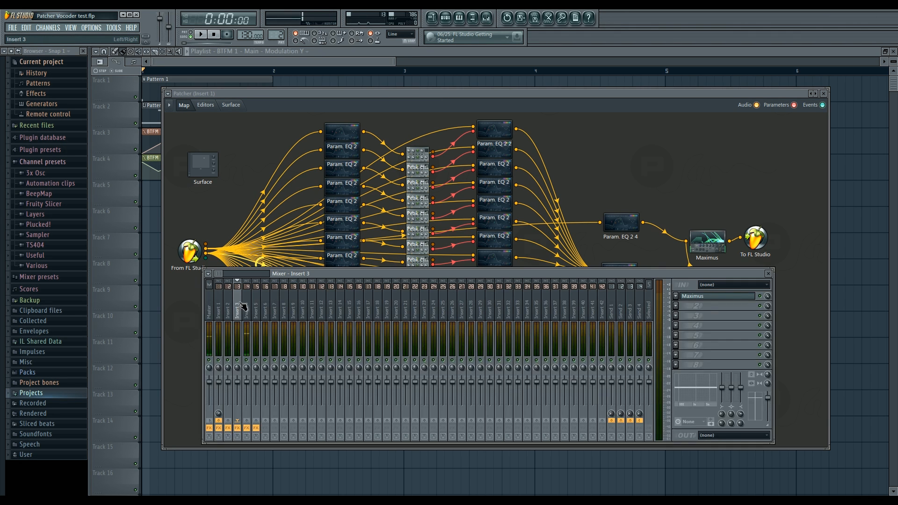
click(227, 309)
click(715, 306)
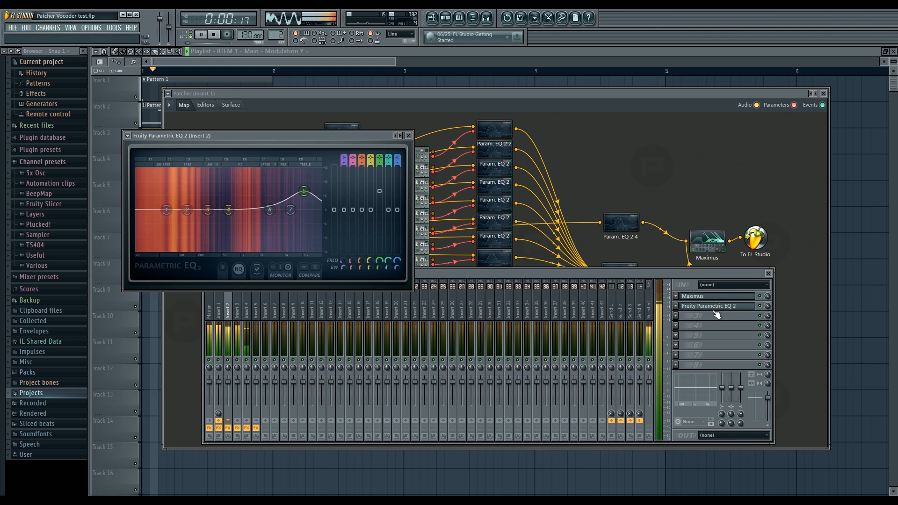
Step: Add Fruity Parametric EQ 2 to Insert 3's second effect slot, raise band 6 slightly in the treble and nudge band 4
click(237, 308)
click(711, 306)
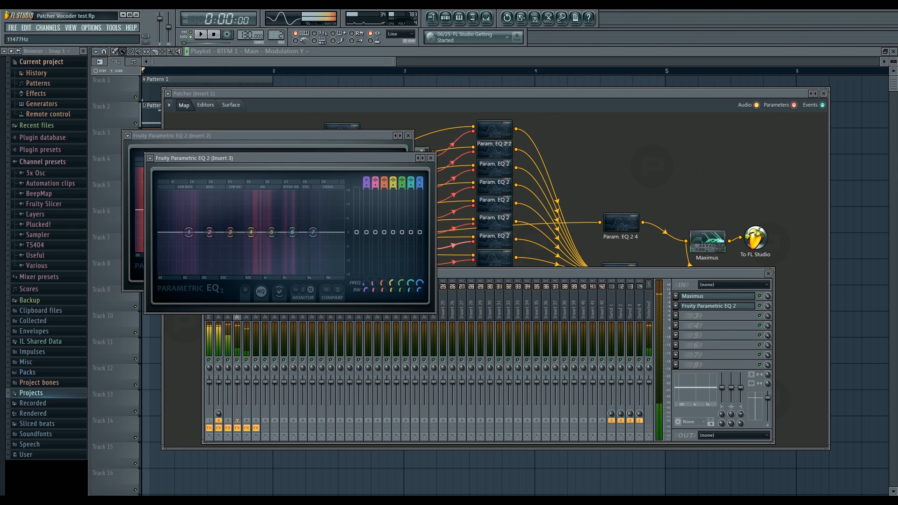
drag(299, 232, 318, 228)
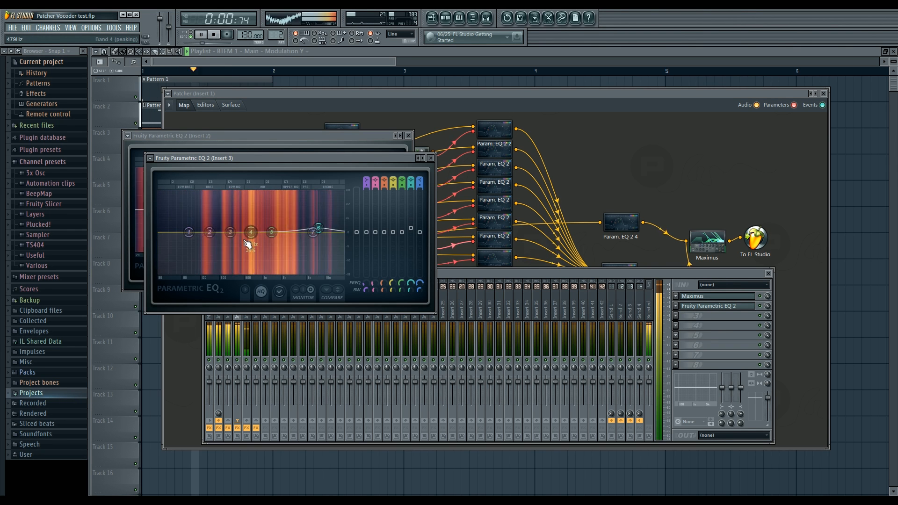
mouse_move(251, 233)
mouse_down()
mouse_move(269, 242)
mouse_move(254, 232)
mouse_up()
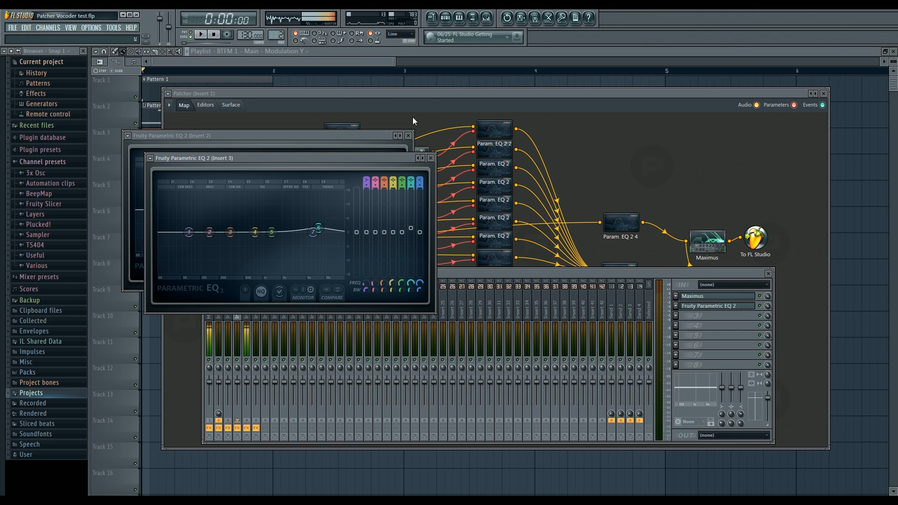
Step: Reopen the mixer from the Patcher, route Insert 2 to the Master and play the song
click(423, 95)
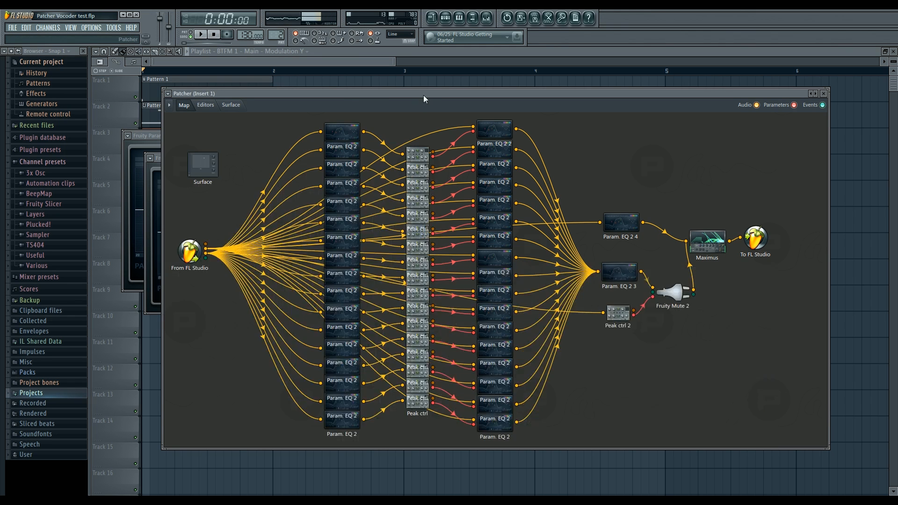
click(485, 18)
click(210, 420)
key(space)
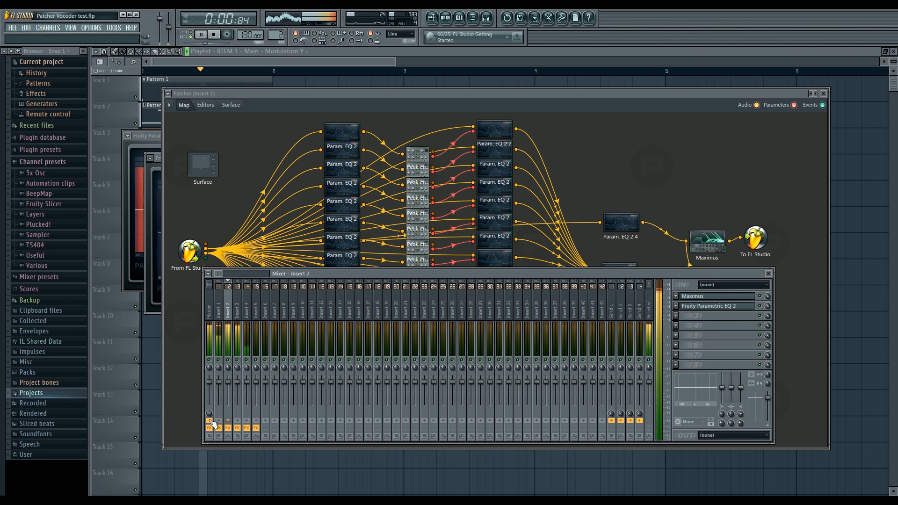
Step: Stop playback, route Insert 2 back to Insert 1, play the song again and select Insert 3
key(space)
click(218, 421)
key(space)
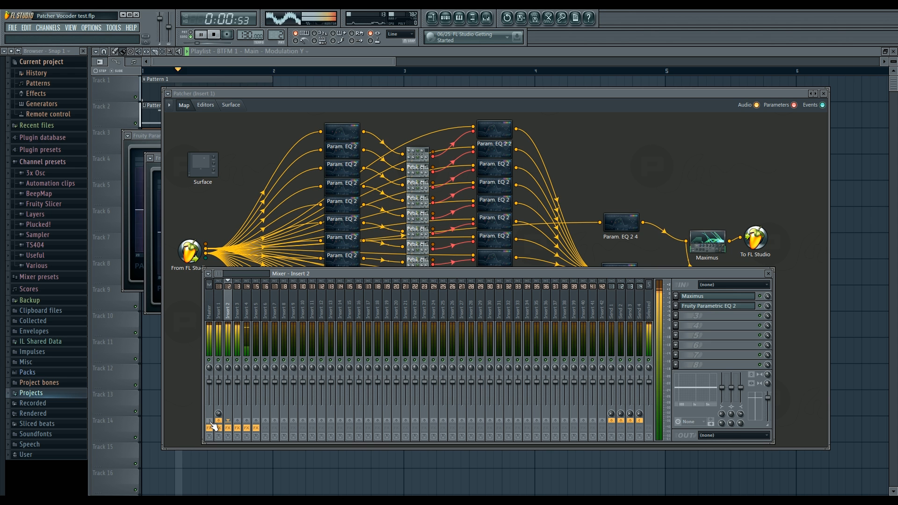
click(237, 303)
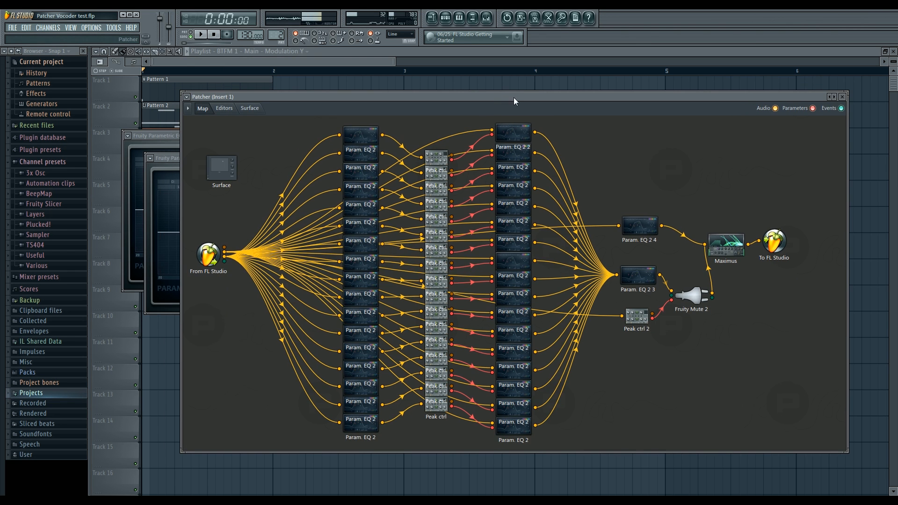
Step: Open the VOC Yeah channel's settings from the step sequencer and place the window clear of the channel list
click(265, 65)
click(448, 19)
click(592, 123)
drag(580, 159, 439, 159)
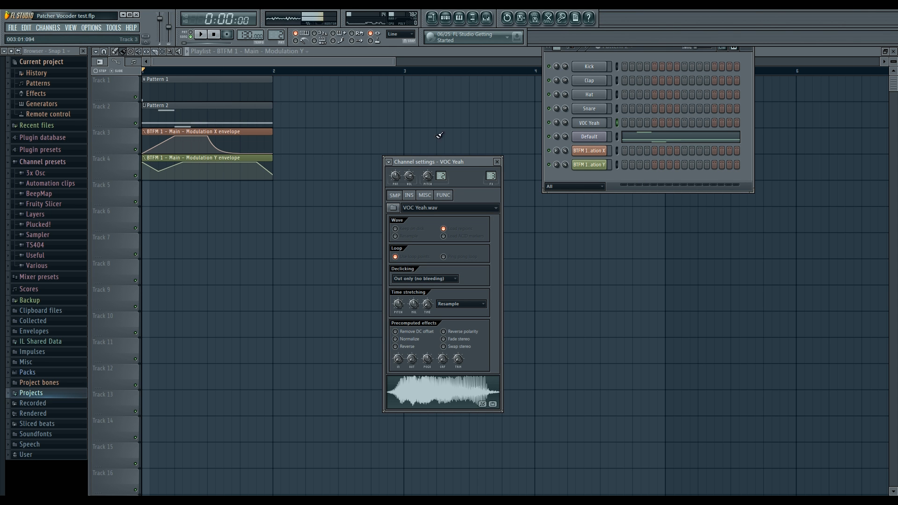
drag(439, 160, 430, 160)
Step: Show the mixer, inspect Insert 4's microphone input and effects, and select Insert 1
click(486, 18)
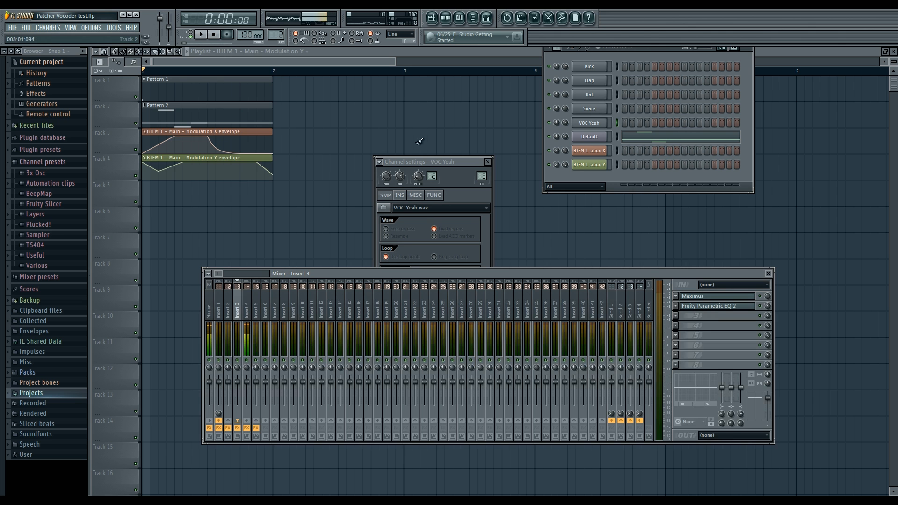
click(246, 306)
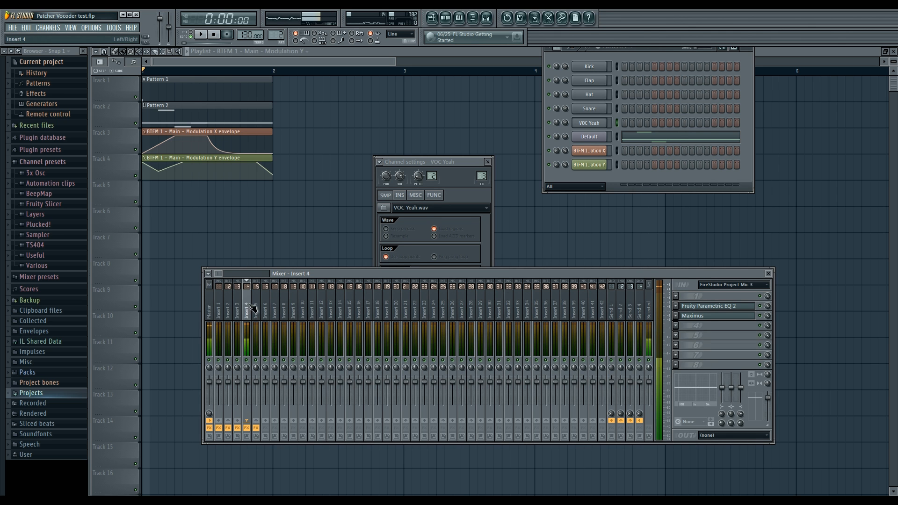
click(220, 305)
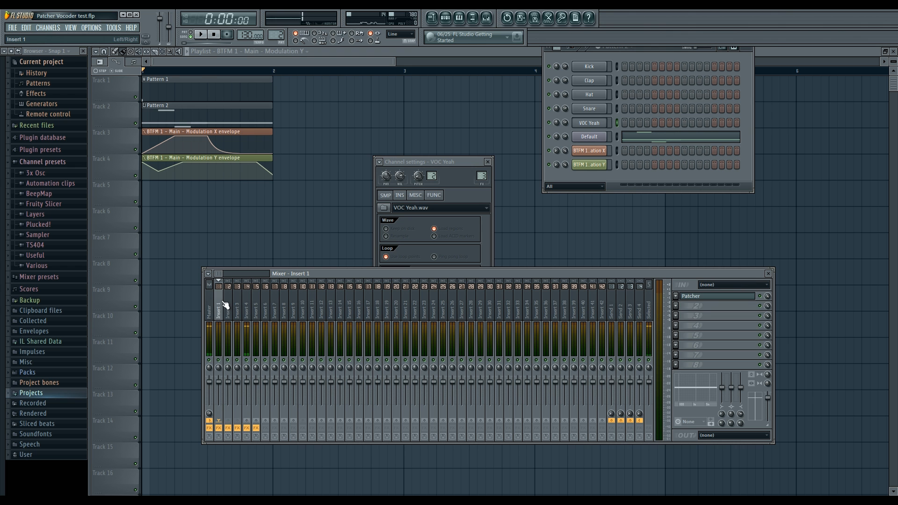
Step: Open Insert 1's Patcher, bring up the Maximus editor and check its preset options
click(691, 298)
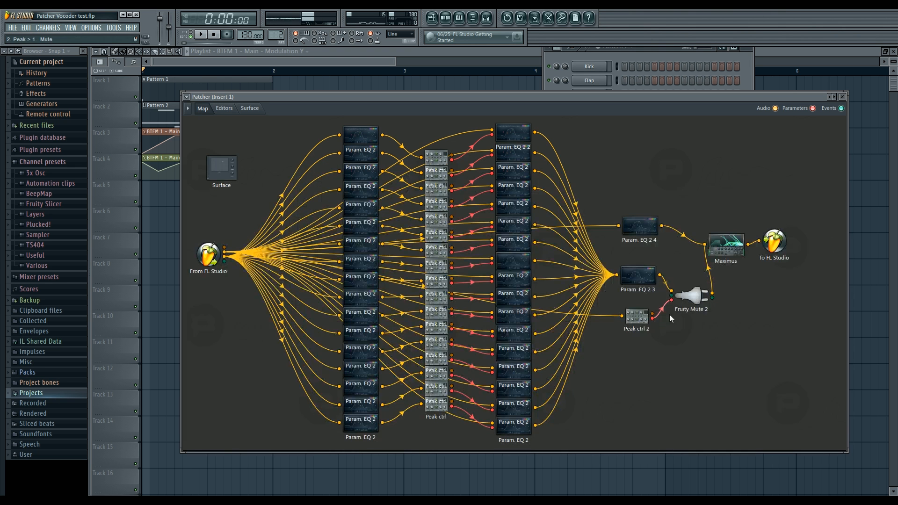
click(727, 248)
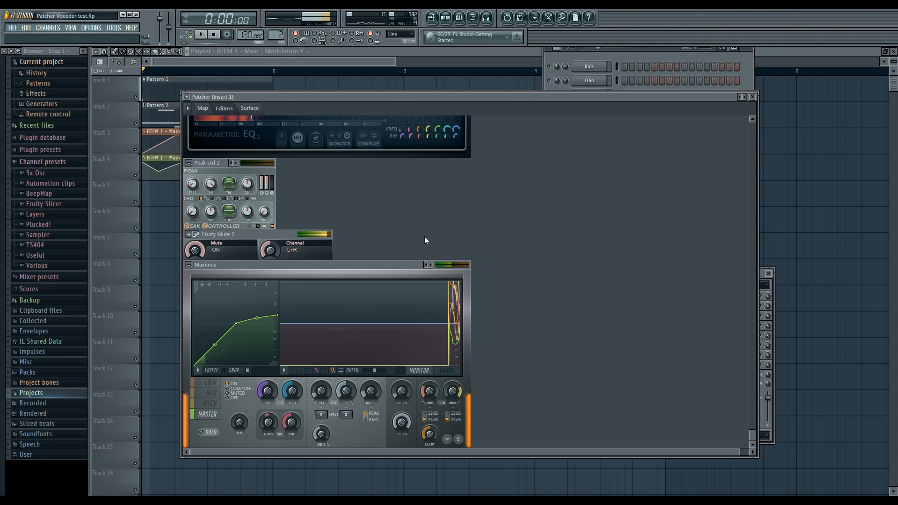
right_click(428, 265)
click(401, 225)
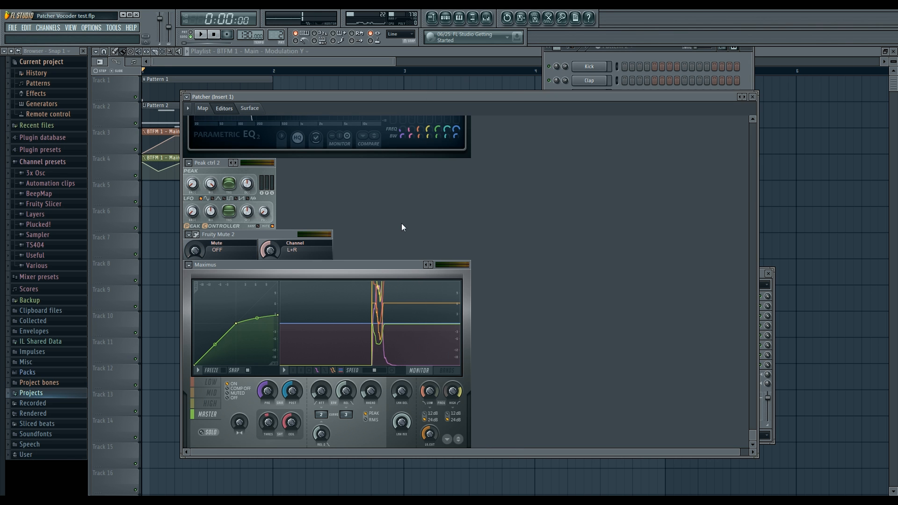
right_click(428, 265)
click(396, 221)
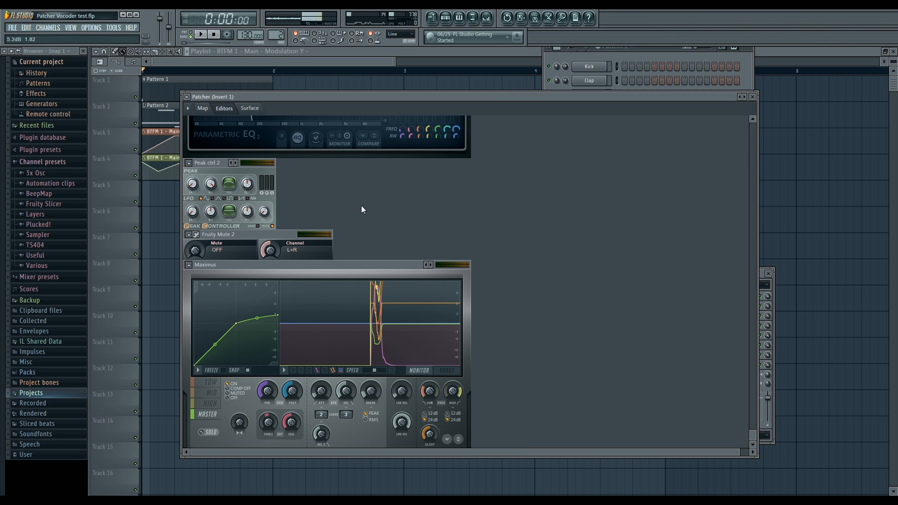
Step: Play the song briefly to watch the Parametric EQ 2 and Maximus displays, and stop playback
scroll(365, 220, up, 2)
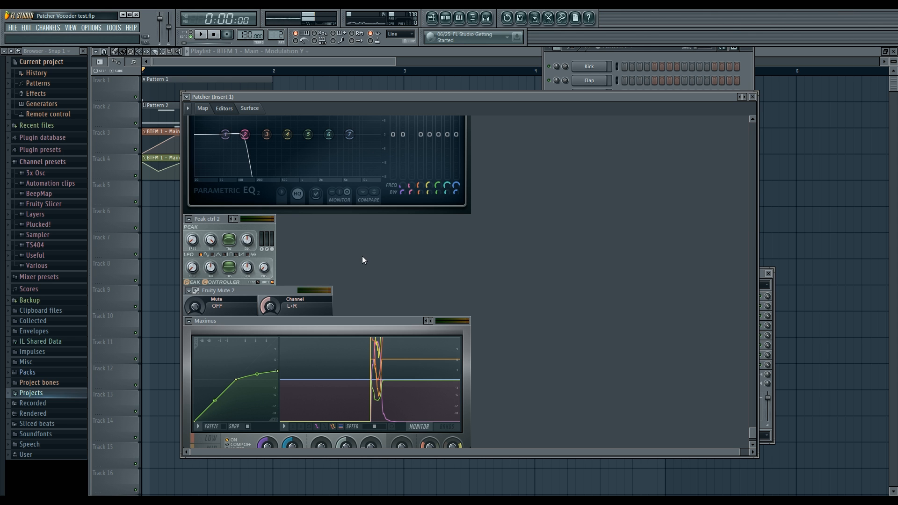
key(space)
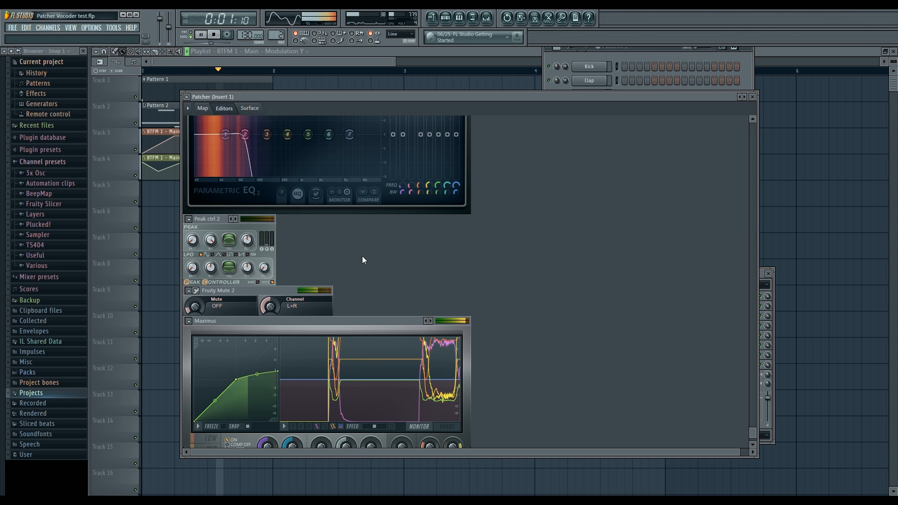
key(space)
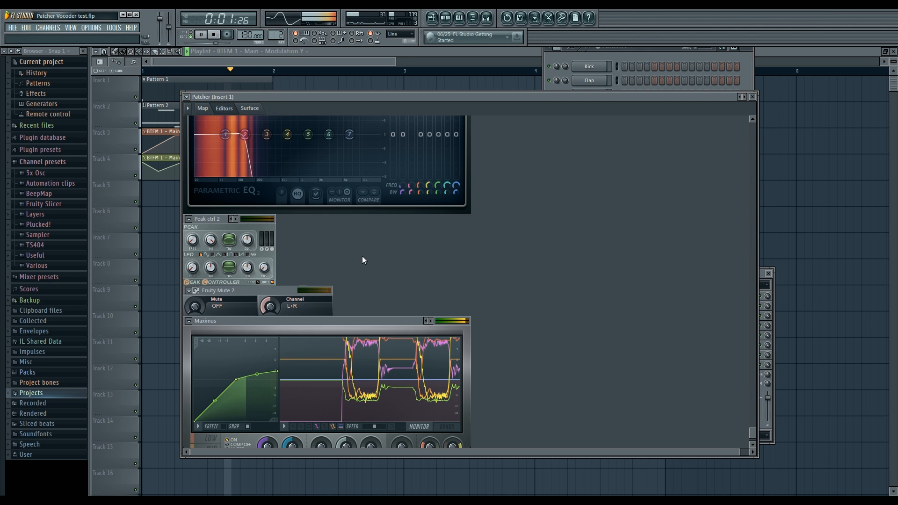
Step: Look over Patcher's module map, the first Param. EQ 2 editor and the Surface page, and return to the map
click(203, 108)
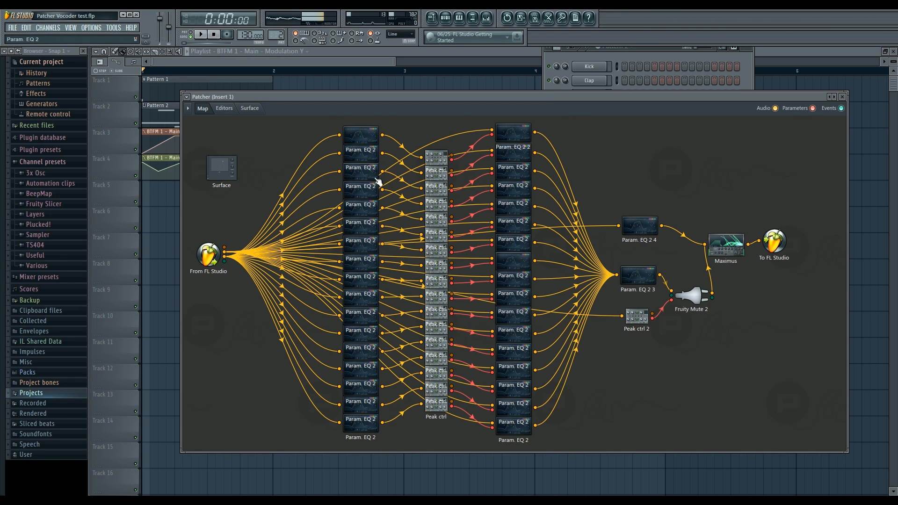
double_click(364, 136)
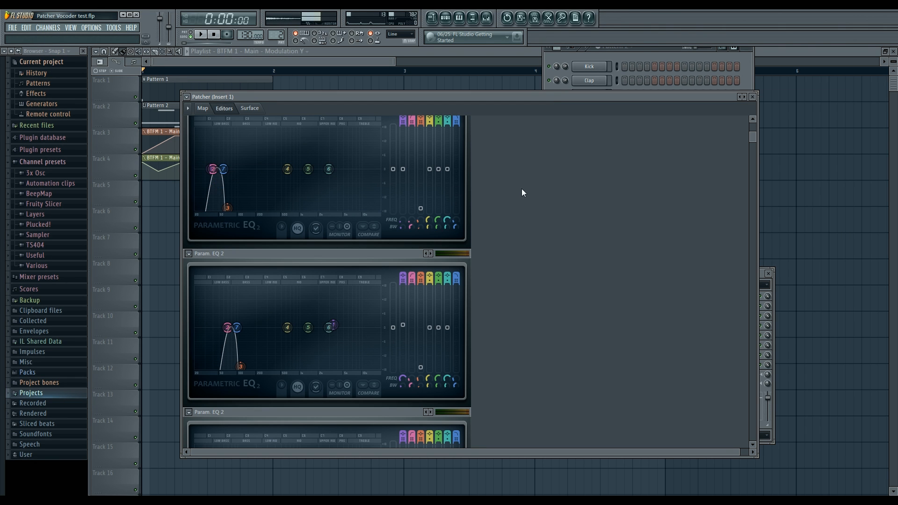
click(204, 109)
click(249, 108)
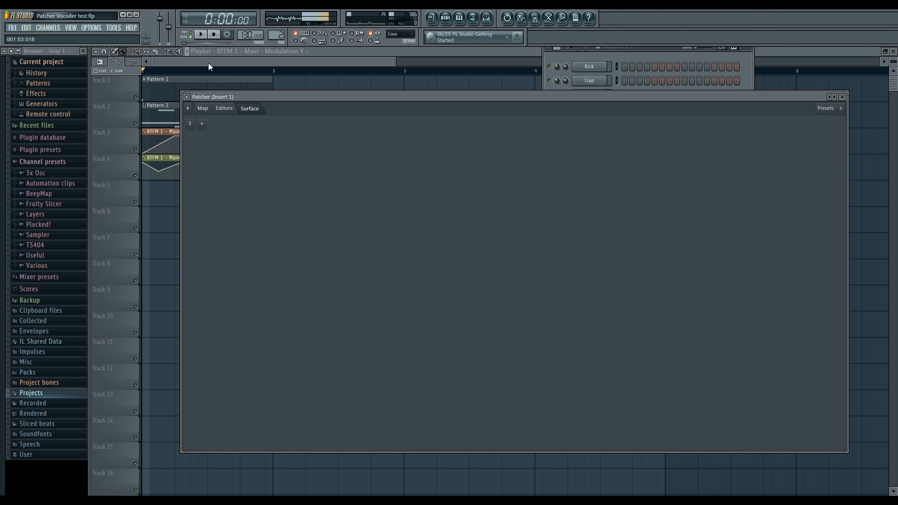
click(204, 108)
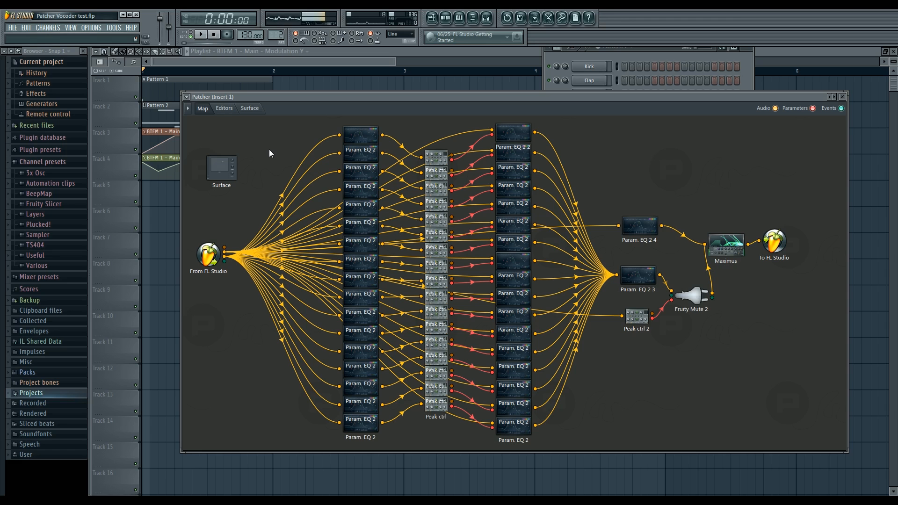
Step: Open the first Param. EQ 2 editor and examine how the band-pass filters progress through the frequency bands
double_click(363, 138)
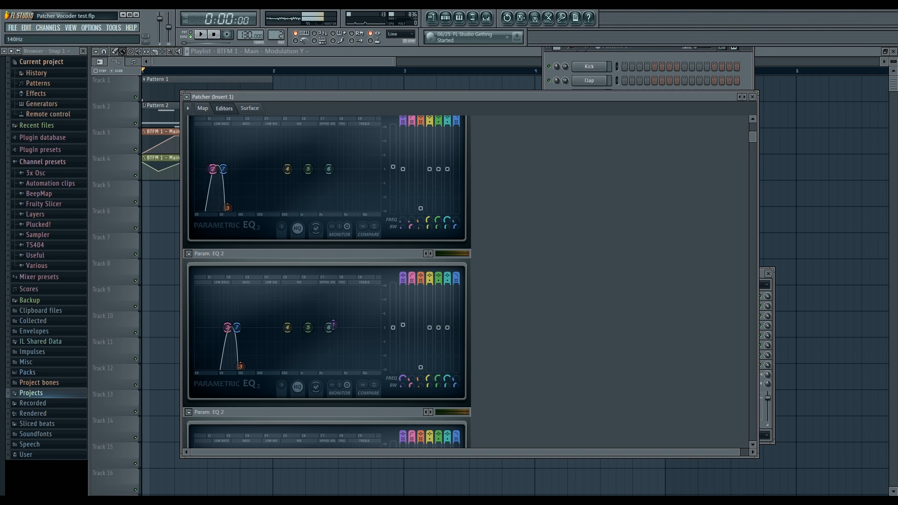
scroll(520, 173, down, 3)
scroll(523, 194, down, 3)
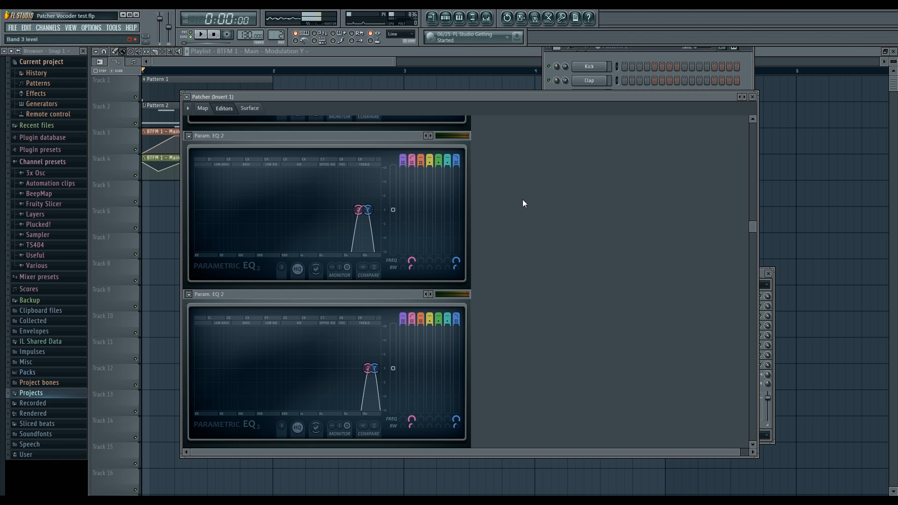
scroll(523, 199, up, 10)
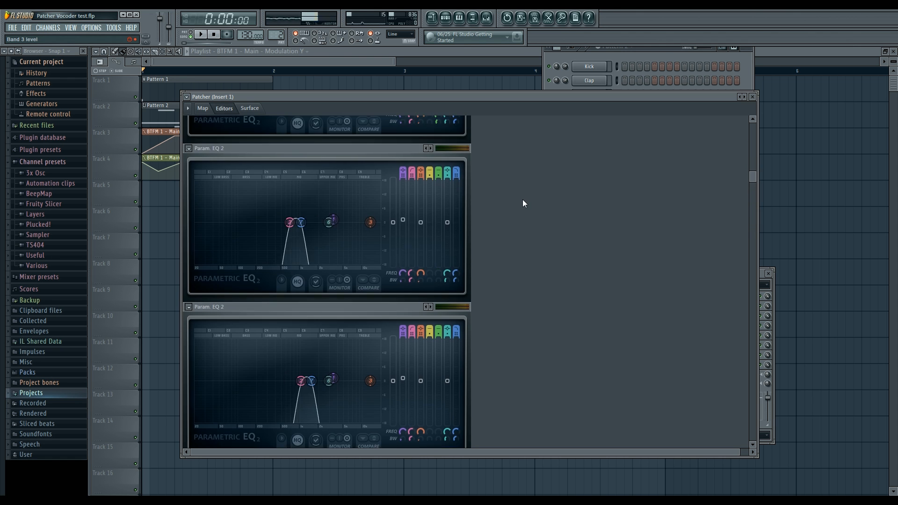
scroll(522, 199, up, 3)
scroll(522, 203, up, 4)
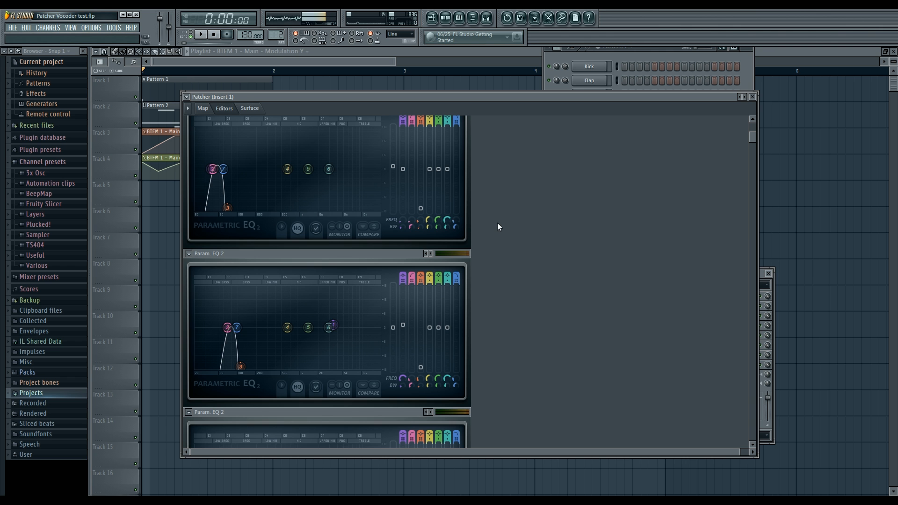
scroll(550, 233, down, 5)
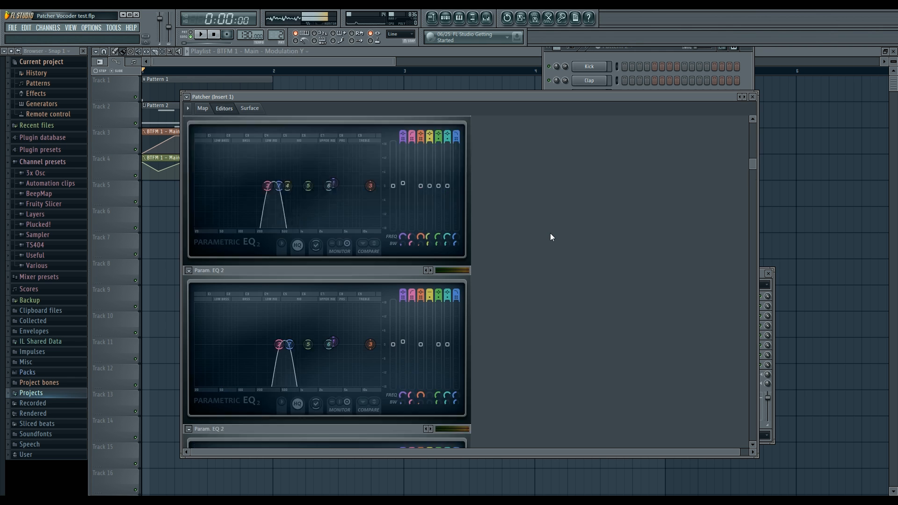
scroll(555, 240, down, 3)
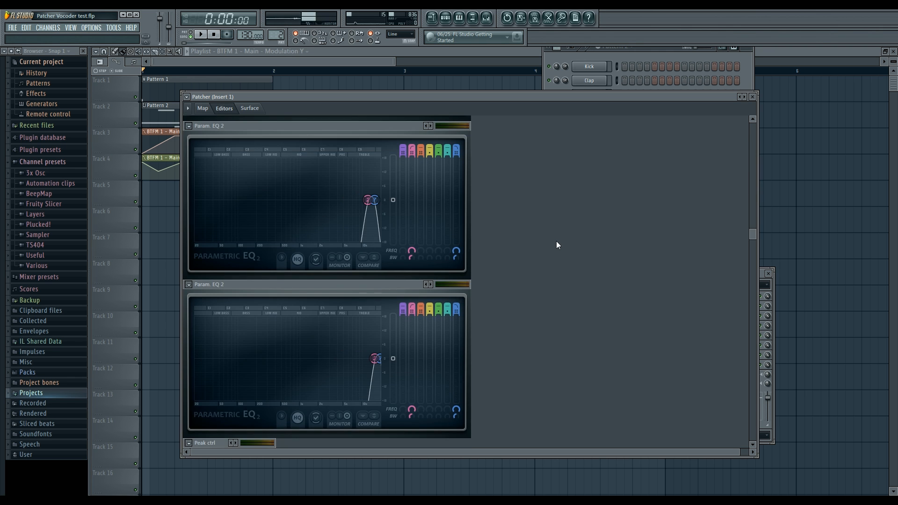
scroll(551, 249, up, 4)
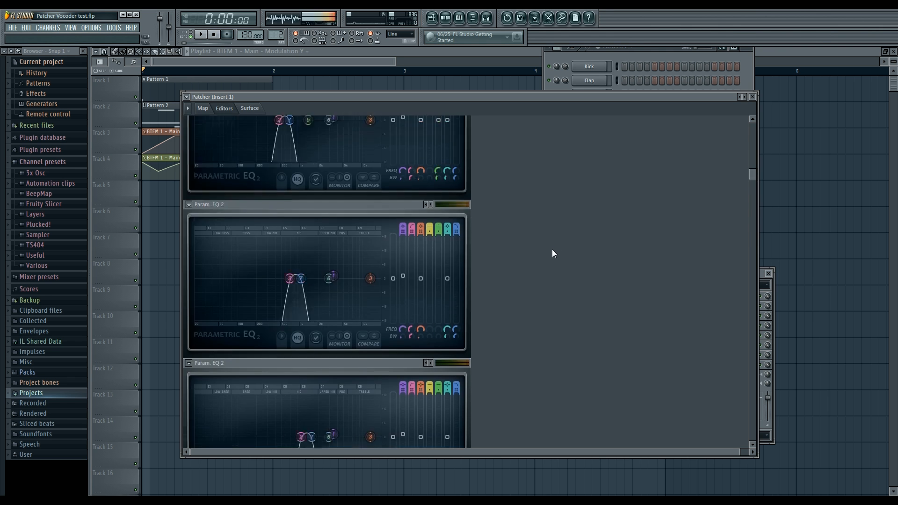
scroll(552, 252, up, 3)
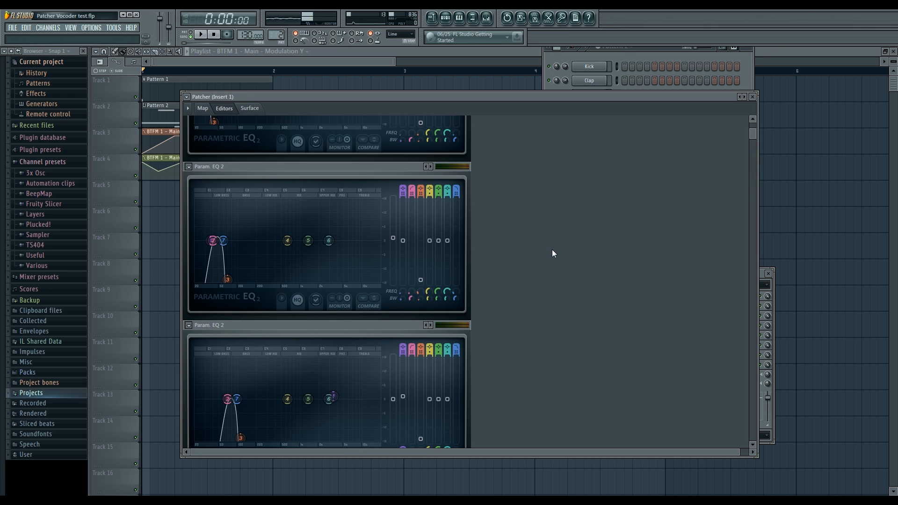
scroll(552, 253, down, 6)
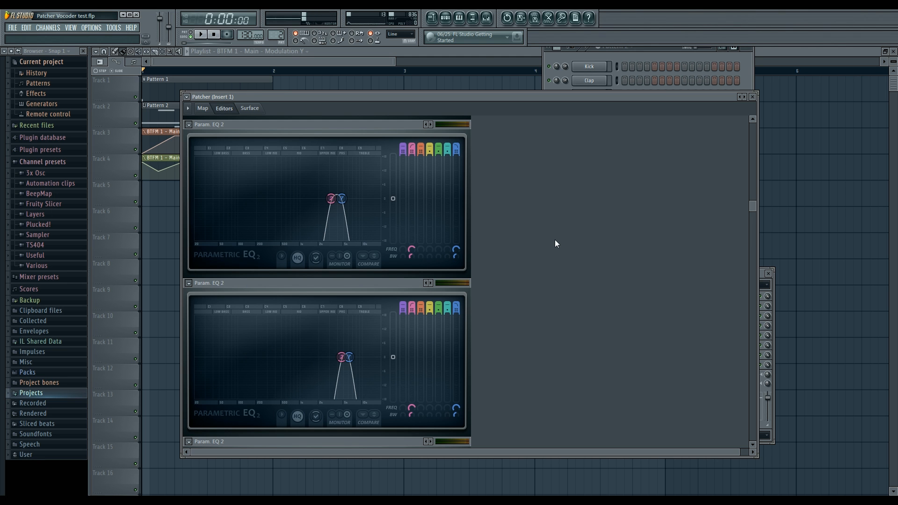
Step: Show the mixer and inspect Insert 4's input and effects
click(486, 21)
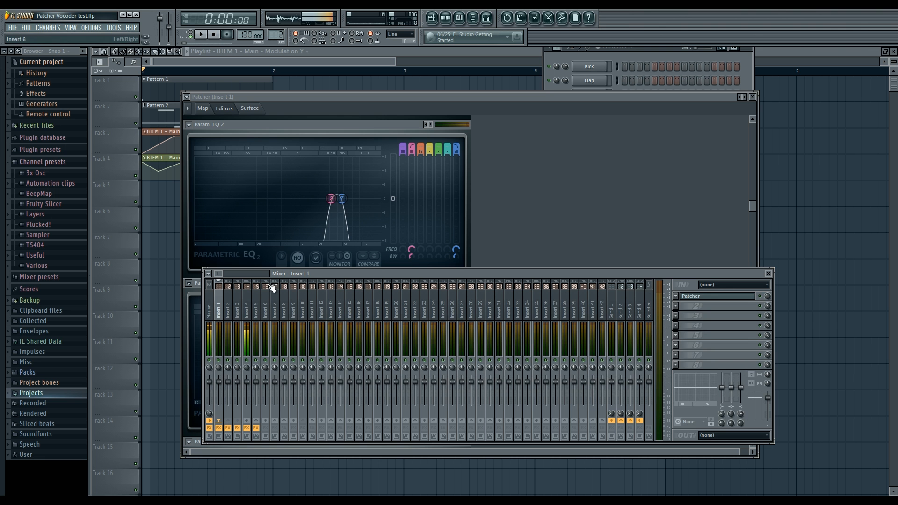
click(249, 315)
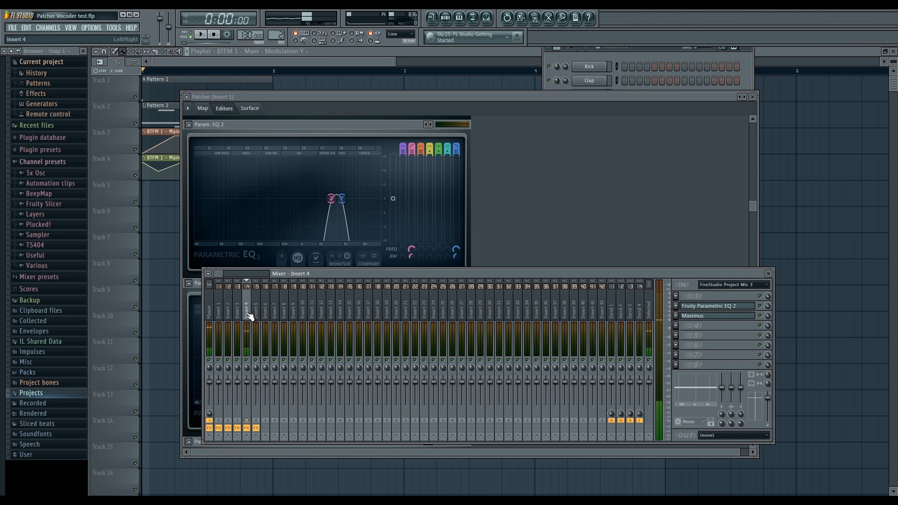
Step: Bring Patcher forward, check the lowest EQ bands and show the full module map
mouse_move(453, 98)
mouse_down()
mouse_move(453, 109)
mouse_move(452, 100)
mouse_up()
drag(752, 203, 750, 128)
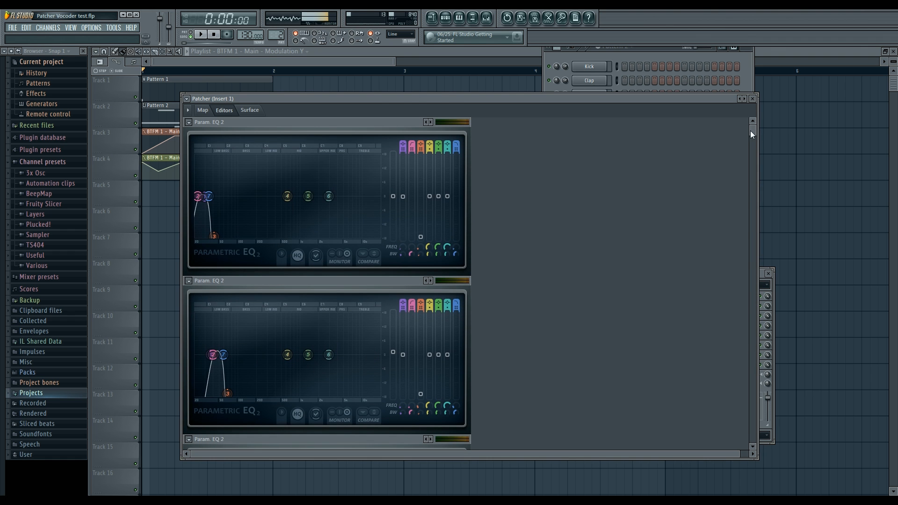
click(203, 110)
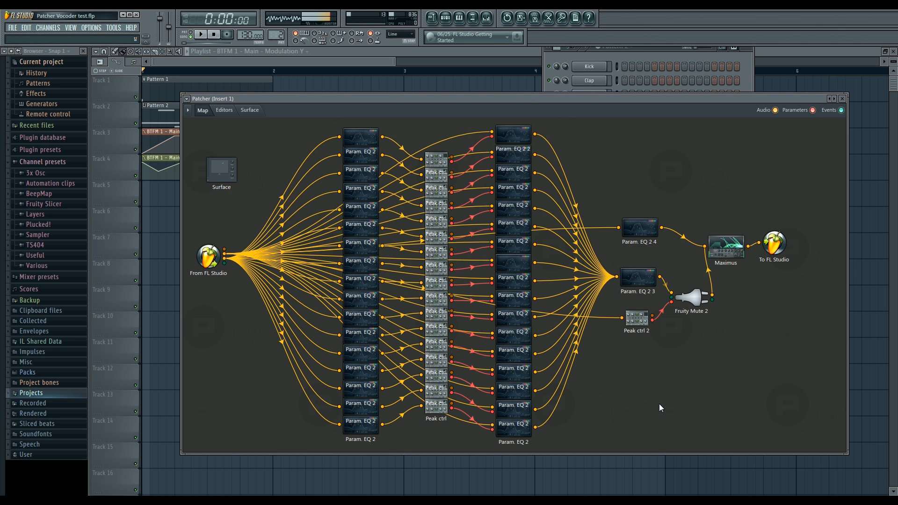
mouse_move(479, 101)
mouse_down()
mouse_move(475, 111)
mouse_move(461, 91)
mouse_move(477, 125)
mouse_move(464, 99)
mouse_up()
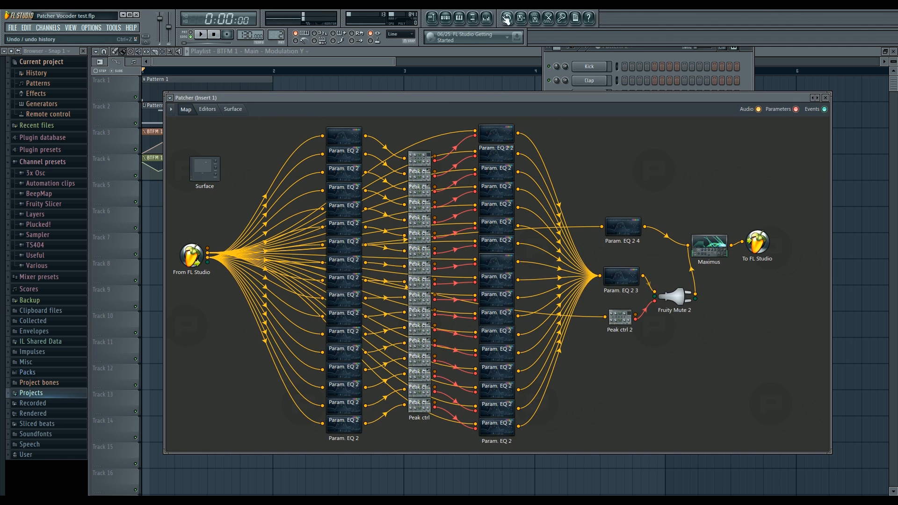
Step: Show the mixer and step sequencer over Patcher, and bring the playlist back to the front
click(486, 18)
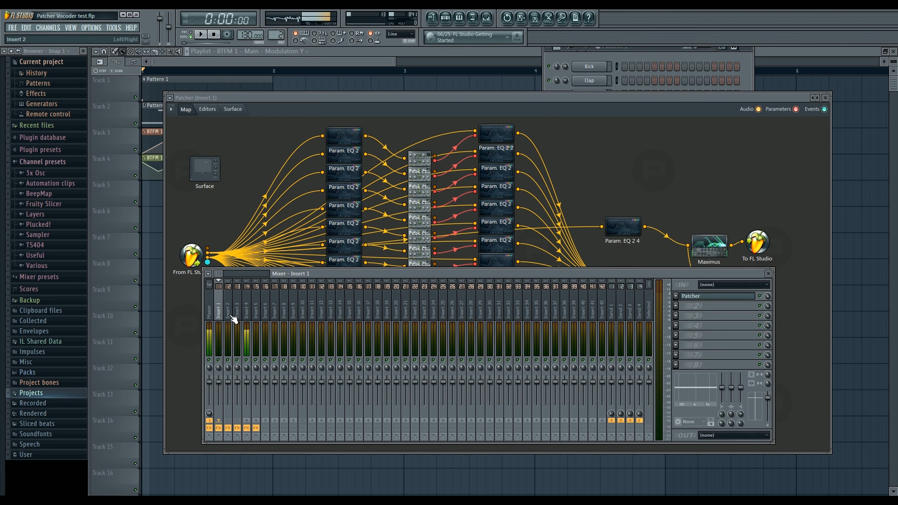
click(450, 21)
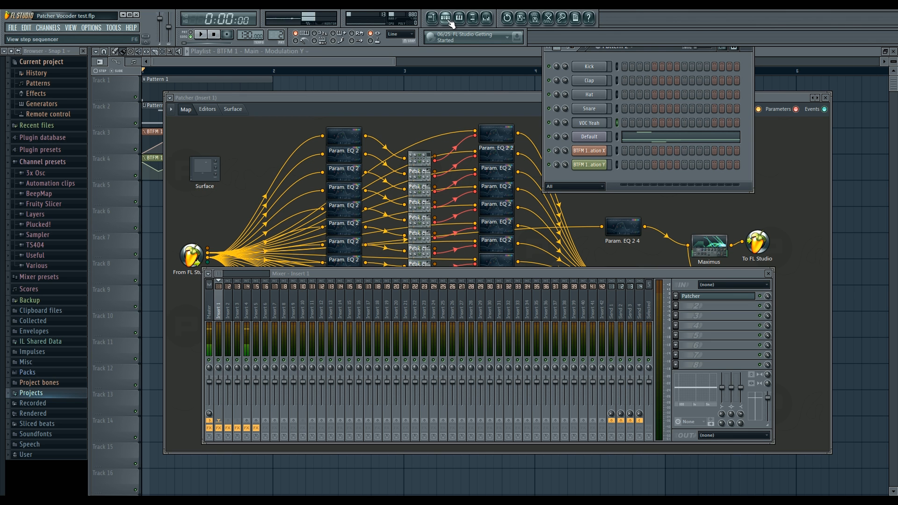
click(335, 61)
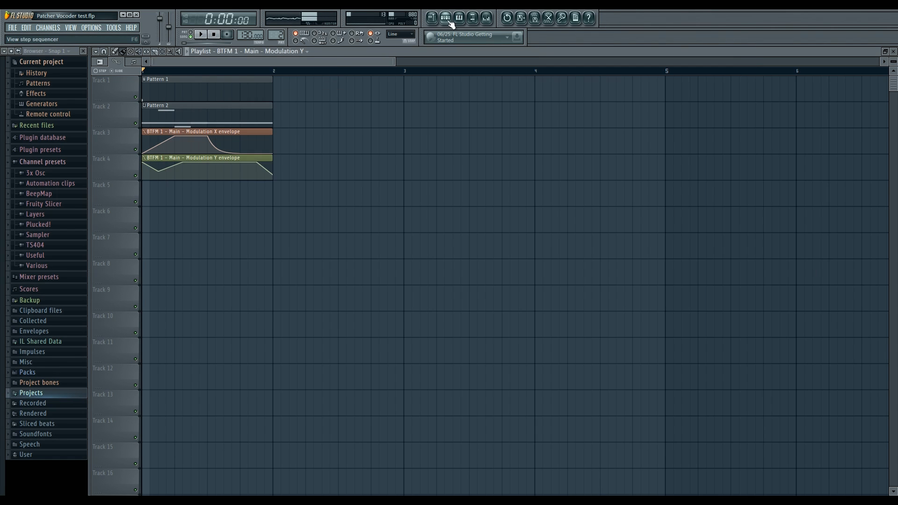
Step: Show the mixer and play the song briefly to check the insert levels
click(486, 19)
key(space)
key(space)
click(228, 307)
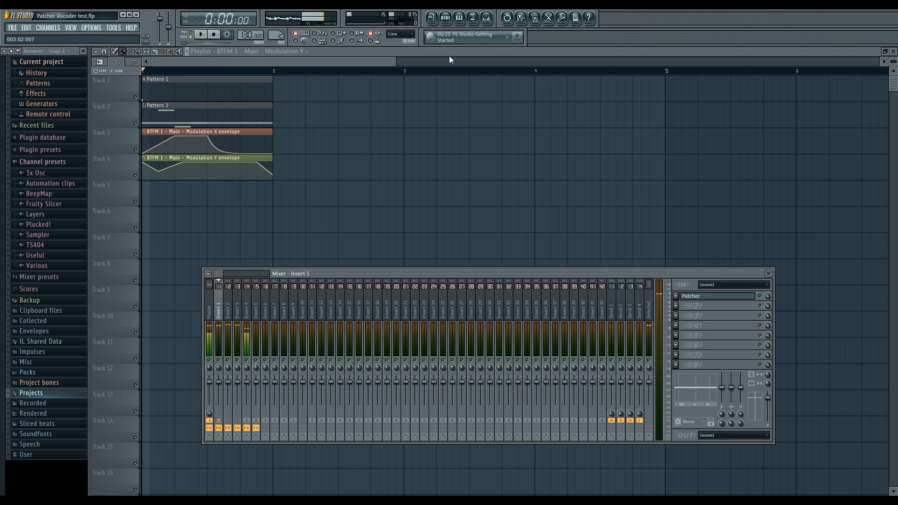
Step: Load the VOC Introduce sample from the Vocals pack into the VOC Yeah channel
click(445, 18)
click(590, 123)
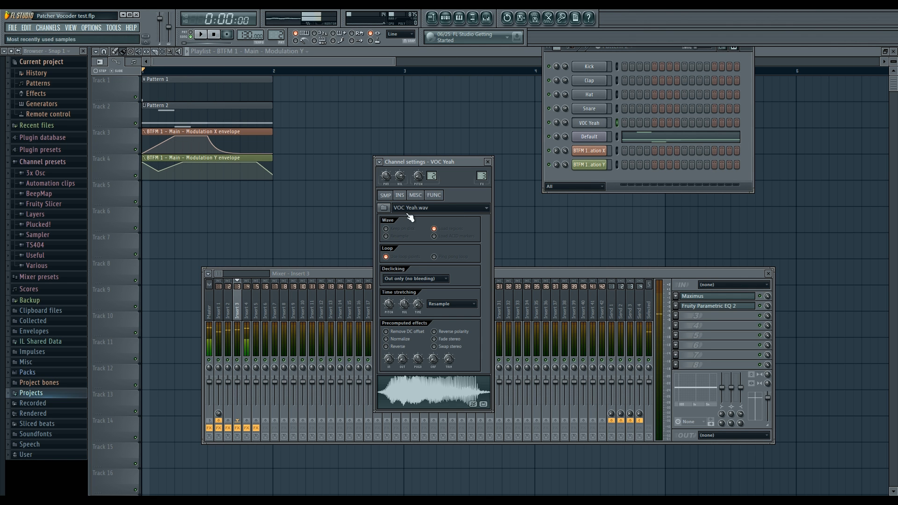
click(65, 372)
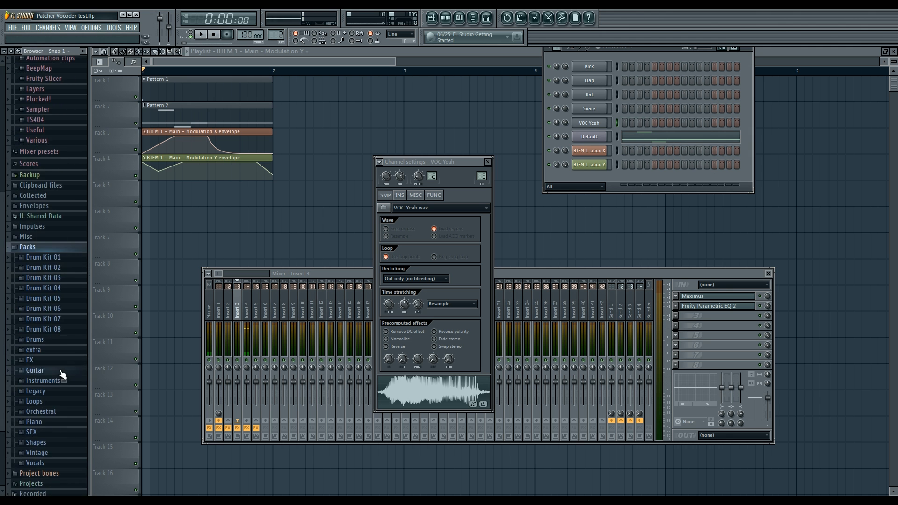
click(59, 463)
scroll(54, 453, down, 3)
scroll(53, 449, down, 4)
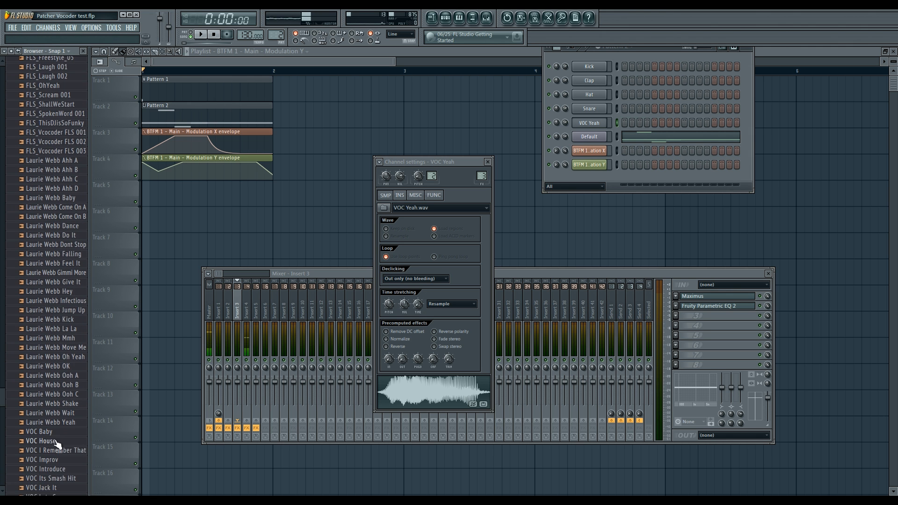
click(60, 483)
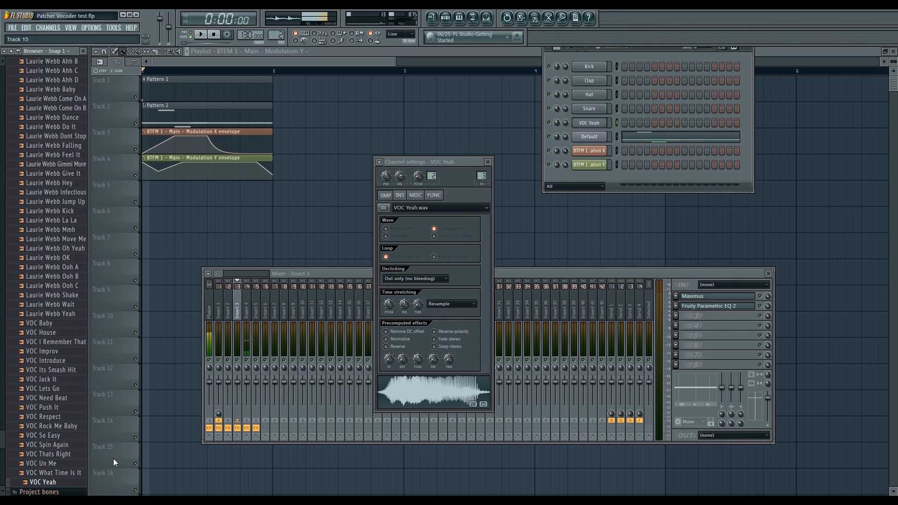
drag(52, 360, 380, 374)
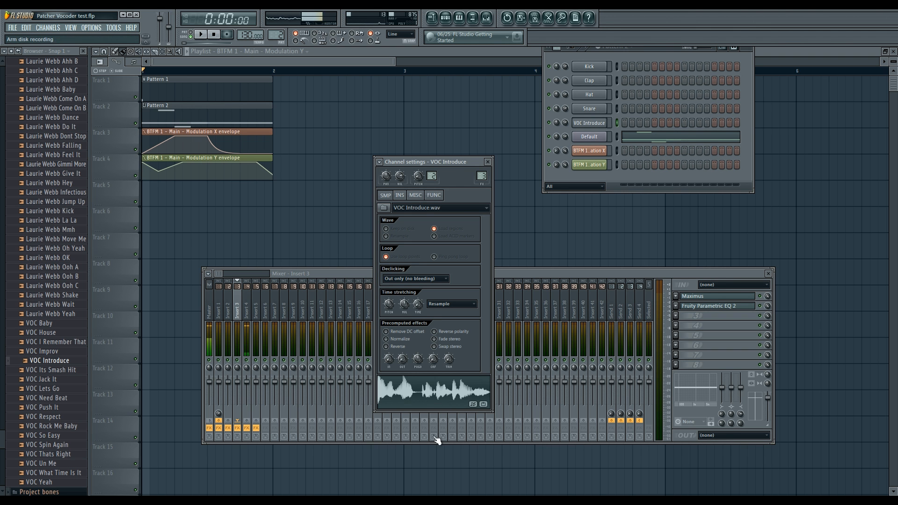
Step: Play the song briefly with VOC Introduce as the vocal, close the floating windows and stop playback
key(space)
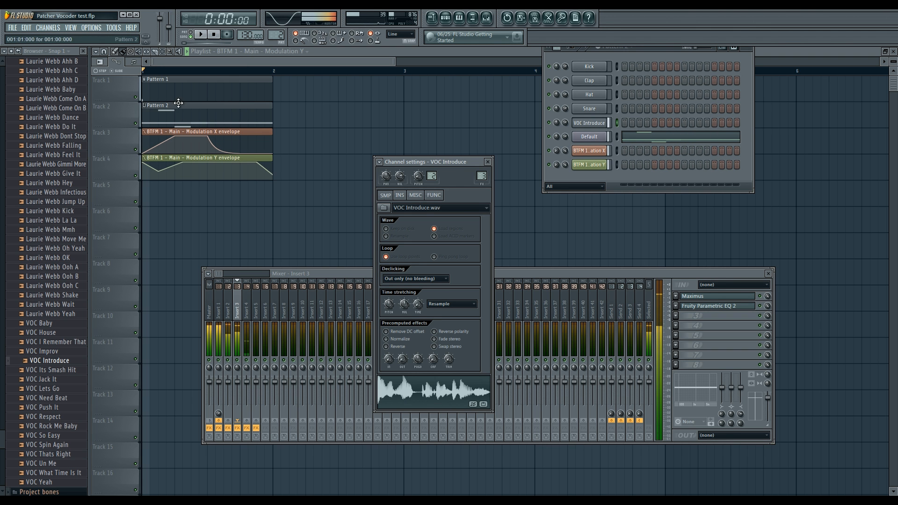
key(F12)
key(space)
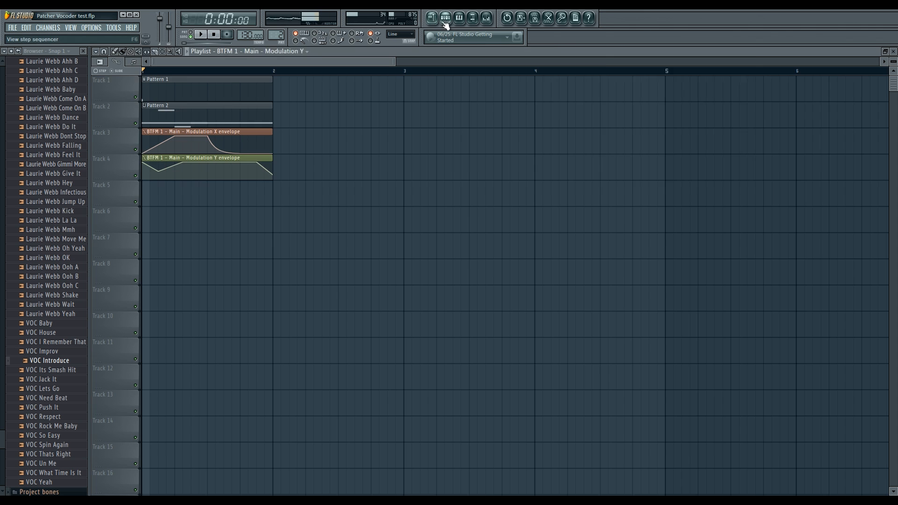
Step: Load the VOC Yeah sample back into the VOC Introduce channel and return to the playlist
click(445, 18)
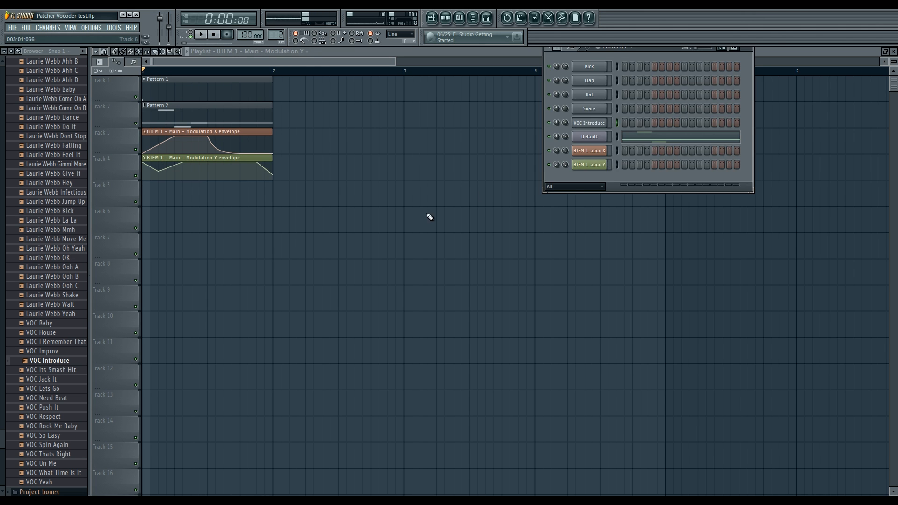
key(F6)
mouse_move(62, 481)
mouse_down()
mouse_move(158, 252)
mouse_move(53, 482)
mouse_up()
click(445, 18)
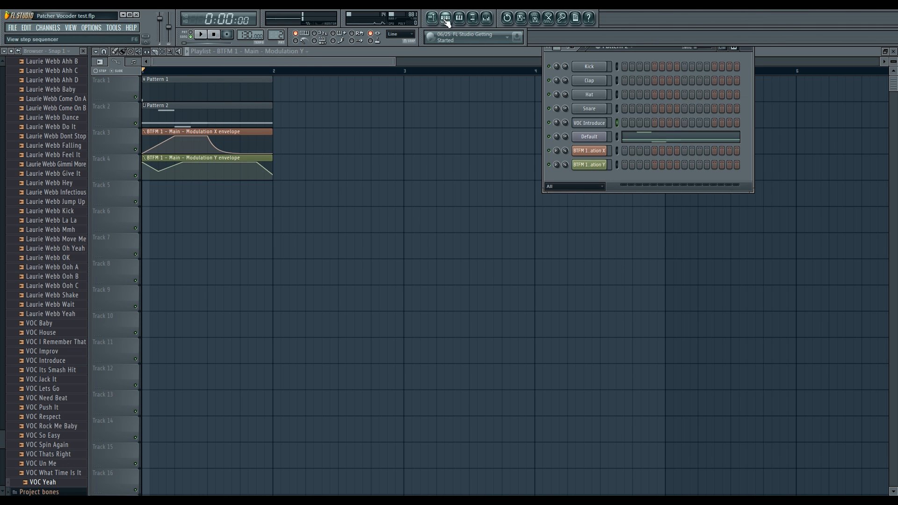
click(589, 123)
drag(75, 485, 411, 381)
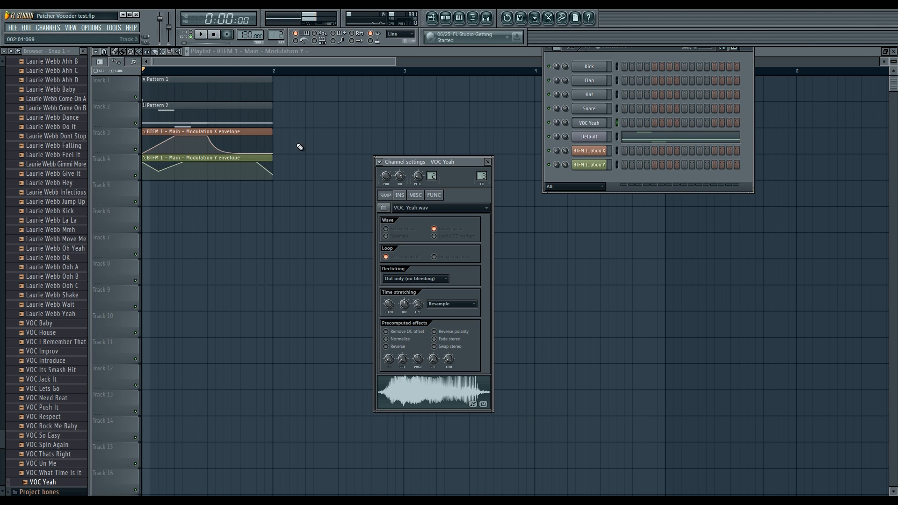
click(456, 120)
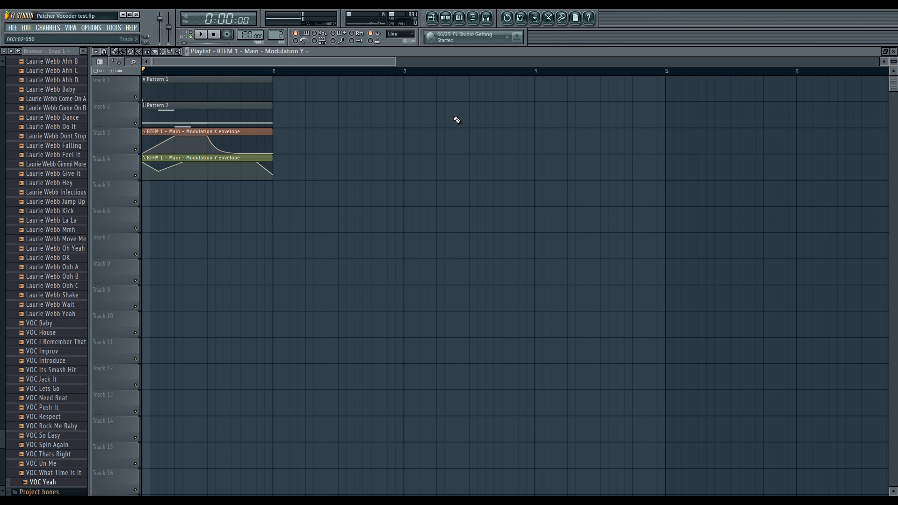